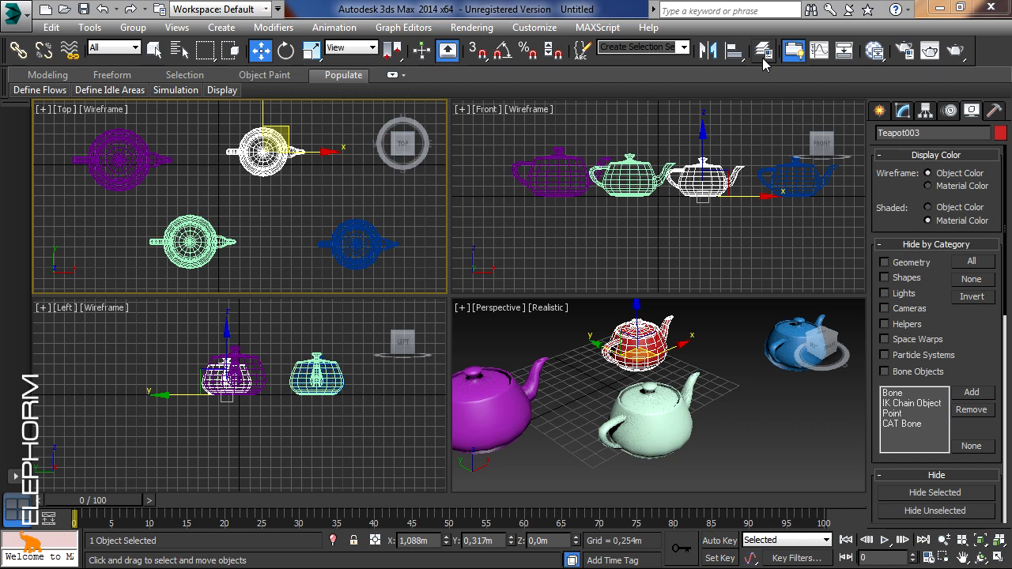
- Open the Layer Manager, place it over the viewports, and expand and collapse layer 0 (default) to check its objects
left_click(762, 50)
left_click_drag(635, 88, 727, 99)
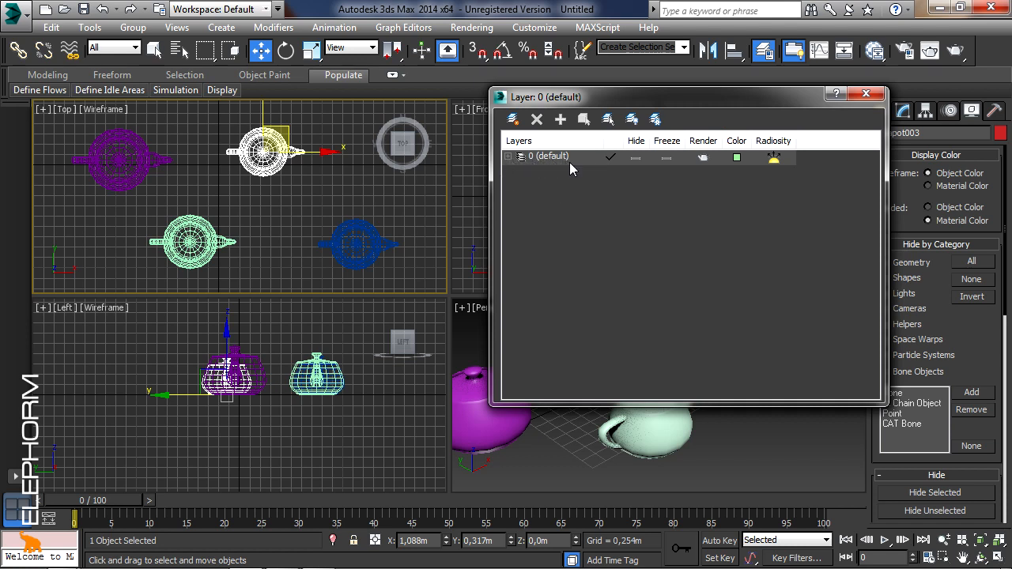
left_click(508, 157)
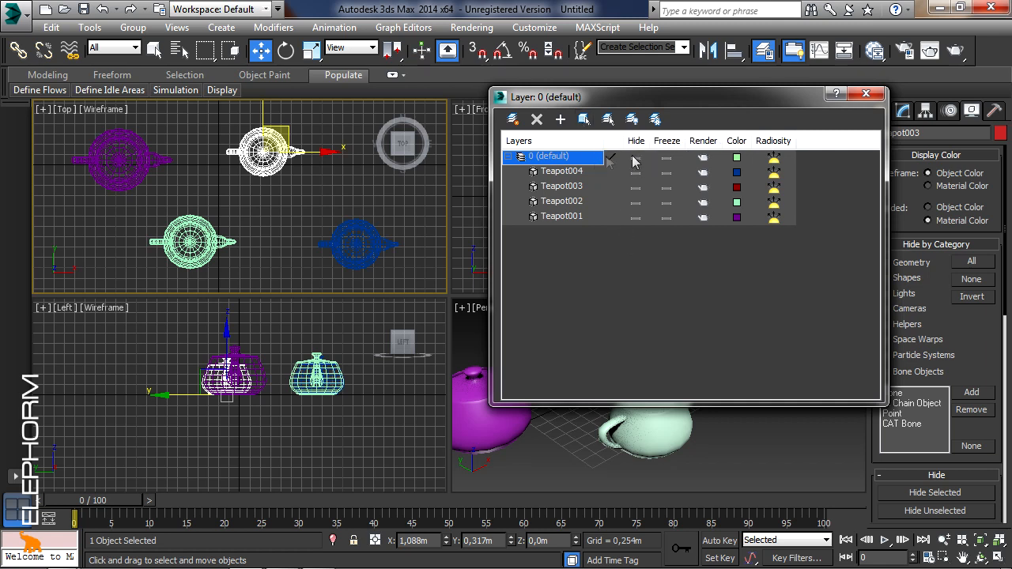
left_click(508, 156)
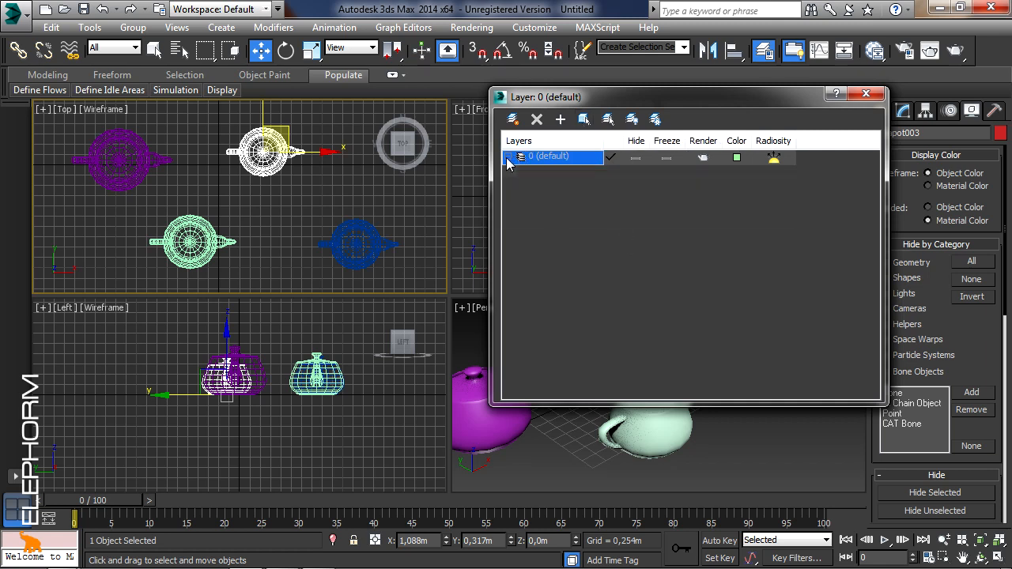
- Hide and unhide the whole layer 0 (default) several times, leaving all the teapots shown
left_click(636, 158)
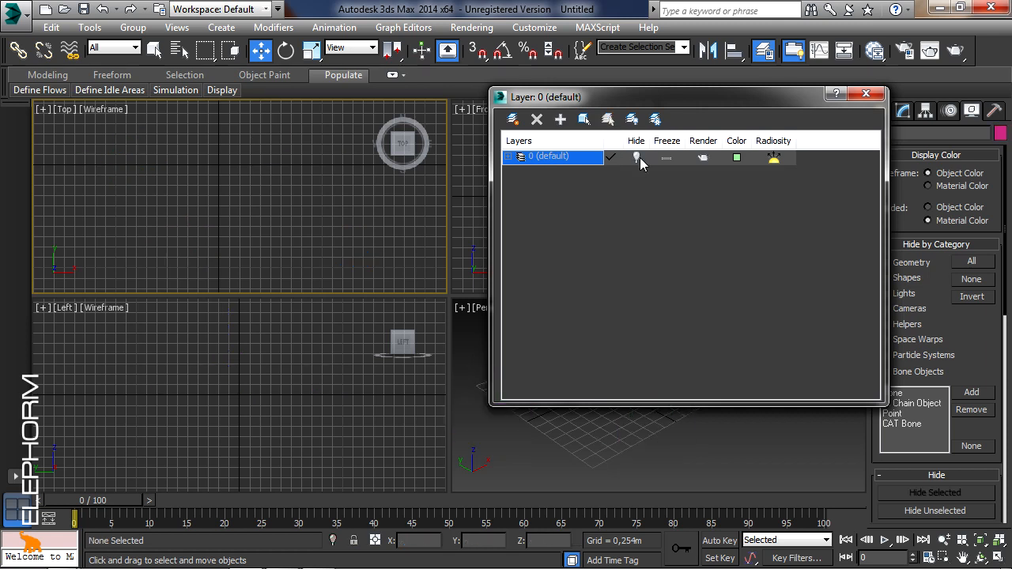
left_click(640, 157)
left_click(639, 158)
left_click(639, 158)
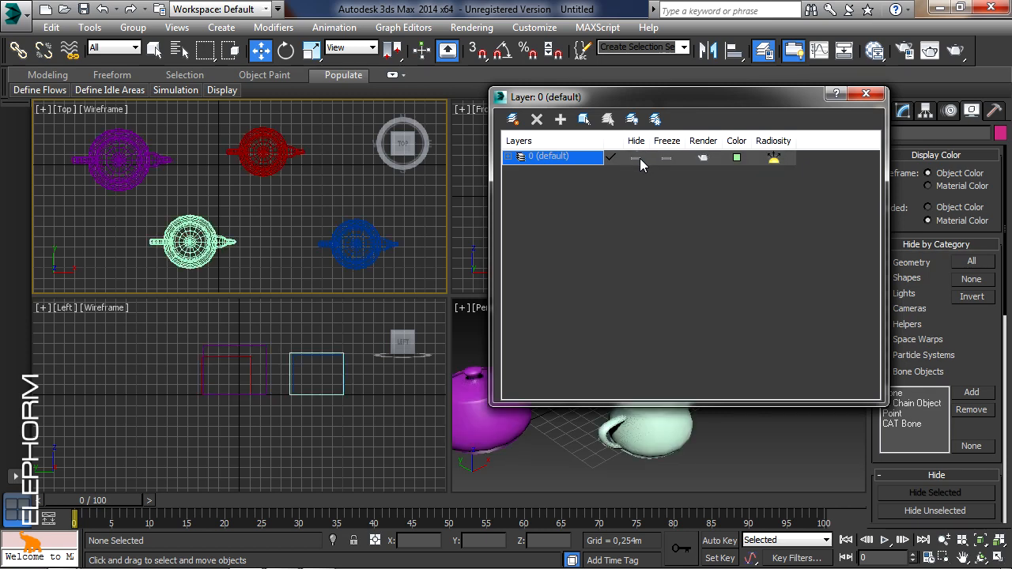
left_click(640, 158)
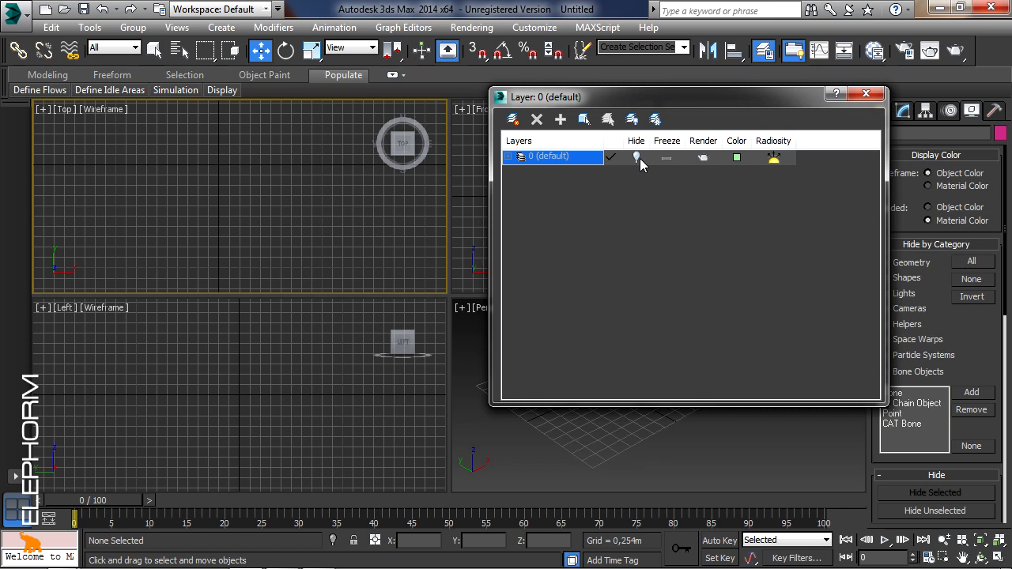
left_click(640, 158)
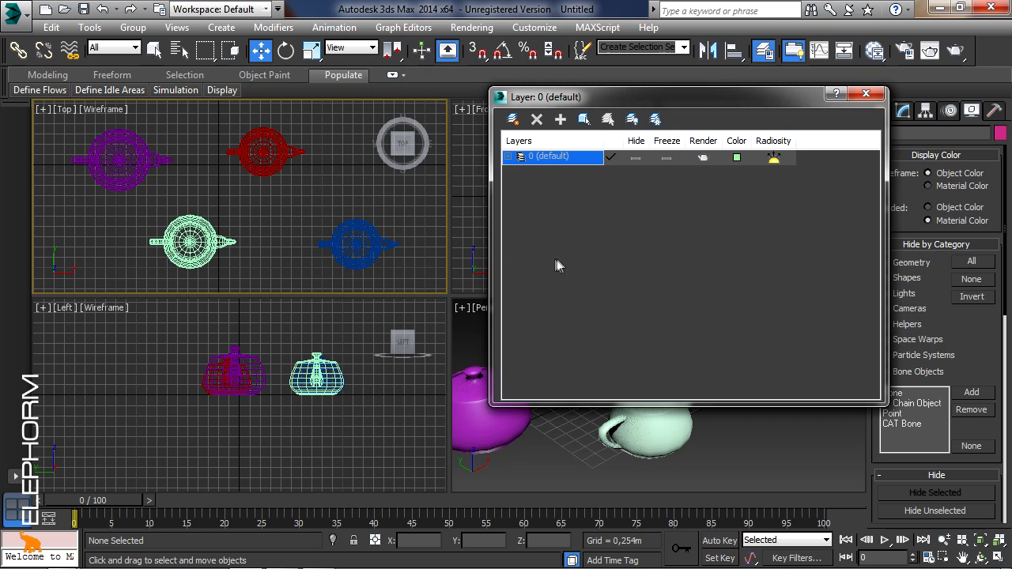
- Expand layer 0 (default) and hide and unhide its teapots individually, from Teapot004 to Teapot001
left_click(510, 157)
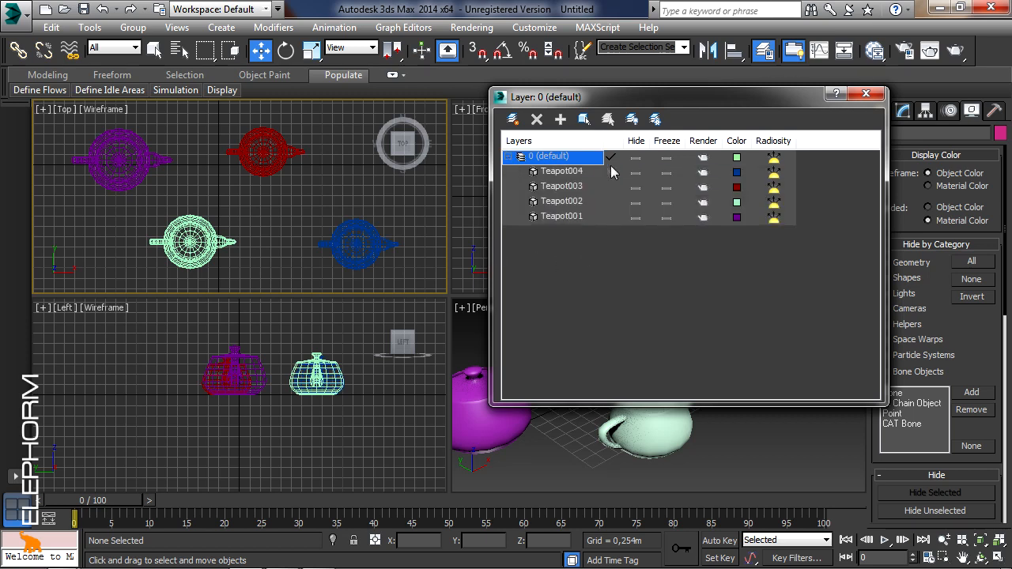
left_click(635, 173)
left_click(635, 173)
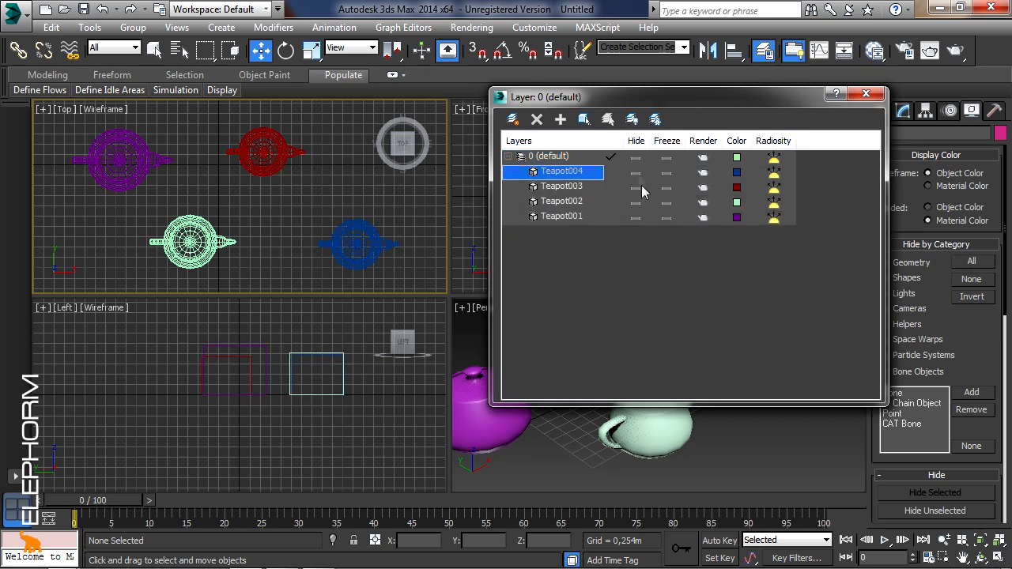
left_click(637, 187)
left_click(639, 201)
left_click(640, 202)
left_click(637, 187)
left_click(638, 218)
left_click(637, 218)
- Freeze and unfreeze the teapots individually in the layer list, from Teapot001 up to Teapot004
left_click(666, 218)
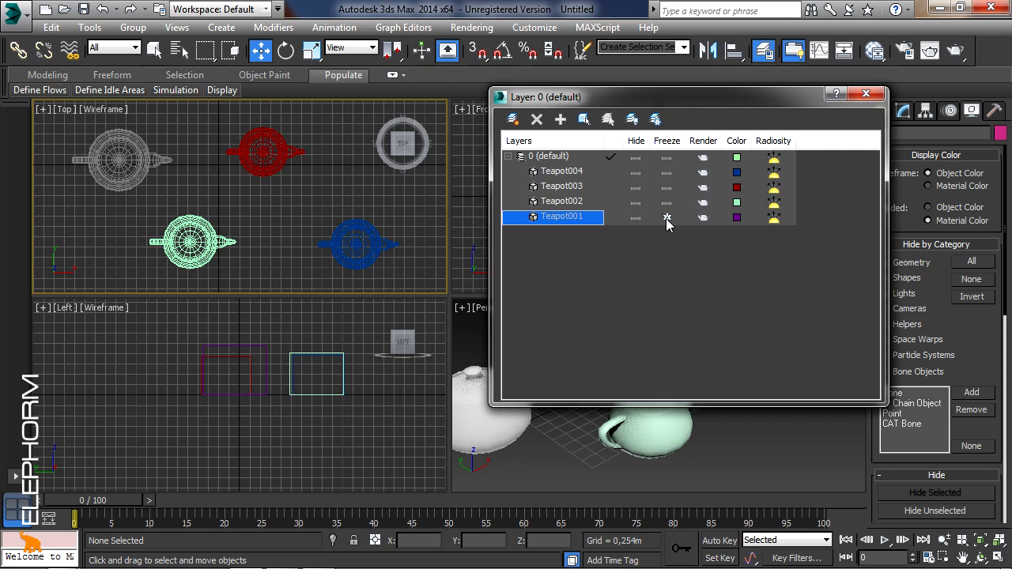
left_click(667, 218)
left_click(667, 202)
left_click(666, 202)
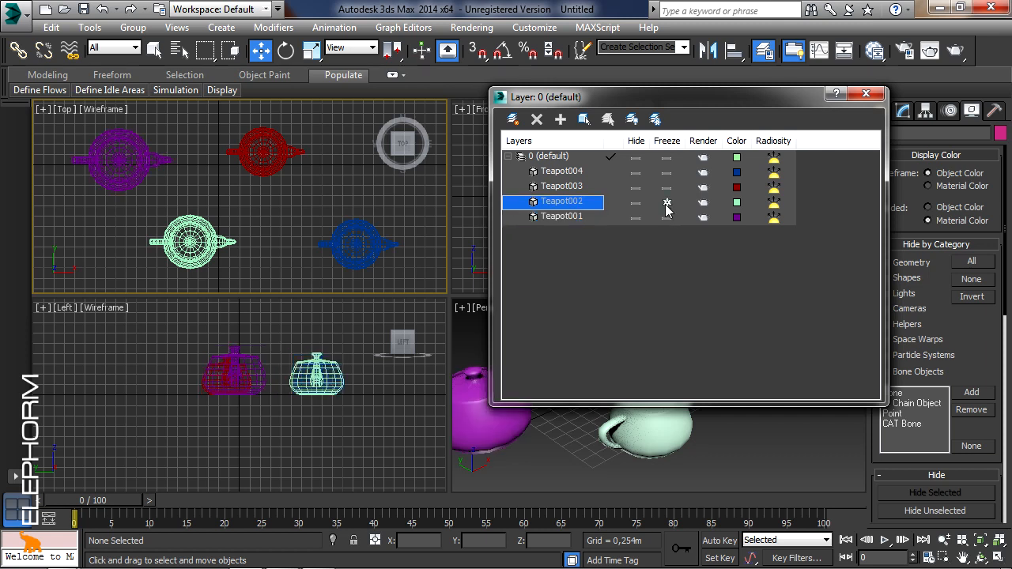
left_click(666, 187)
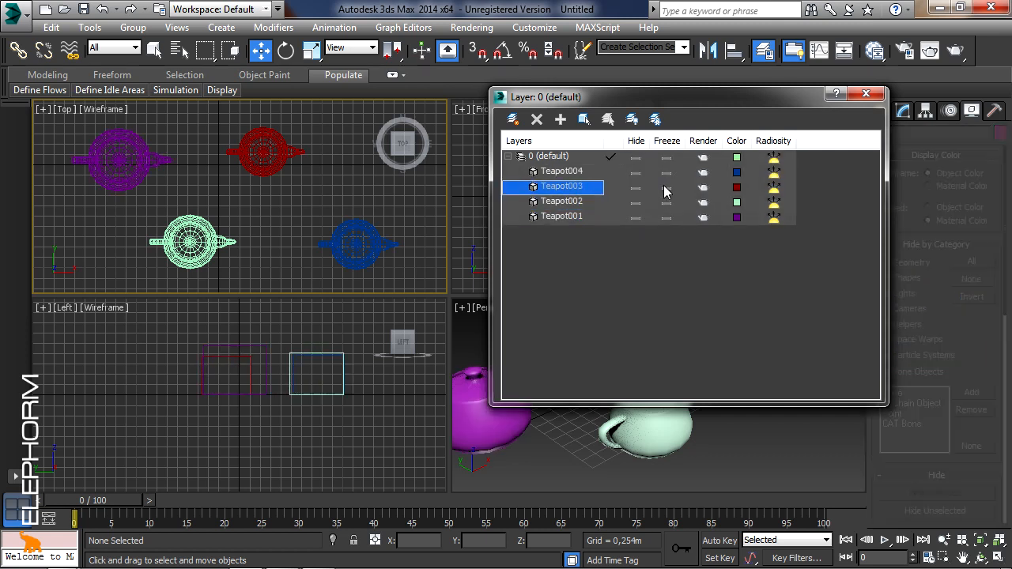
left_click(648, 173)
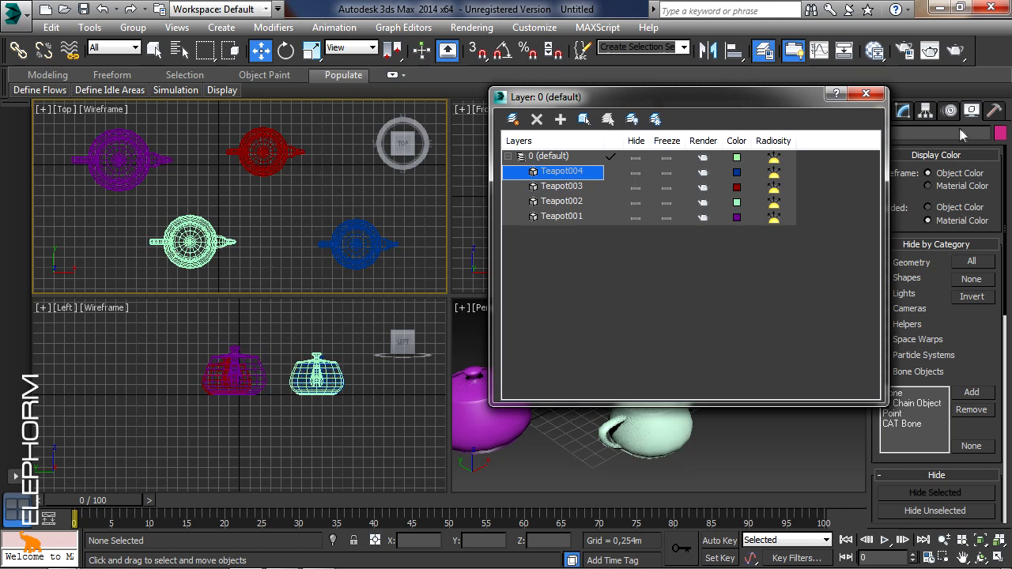
- Enable Show Frozen in Gray for the red, light green and blue teapots, and clear the selection
scroll(975, 342, "down", 5)
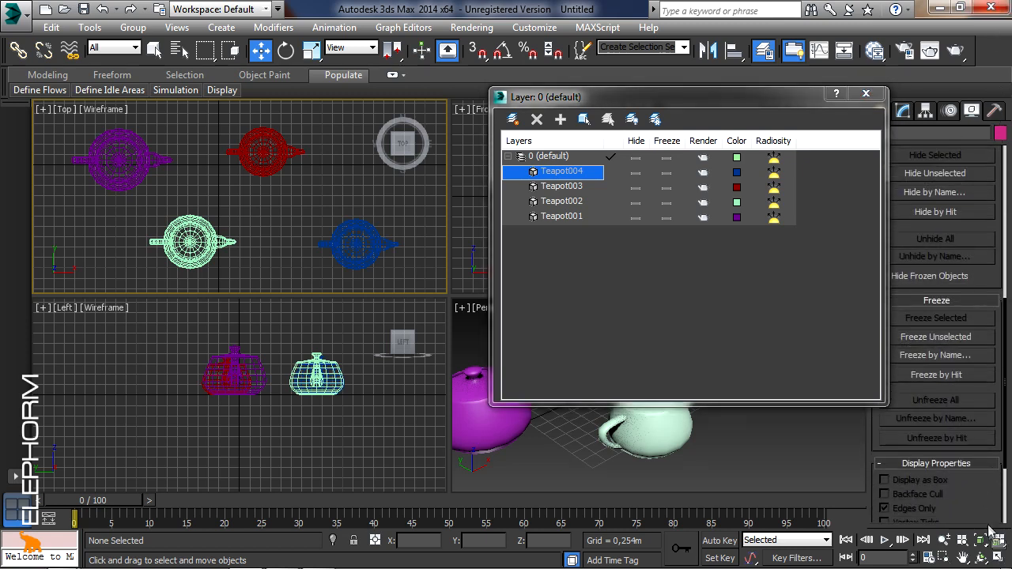
scroll(960, 302, "down", 3)
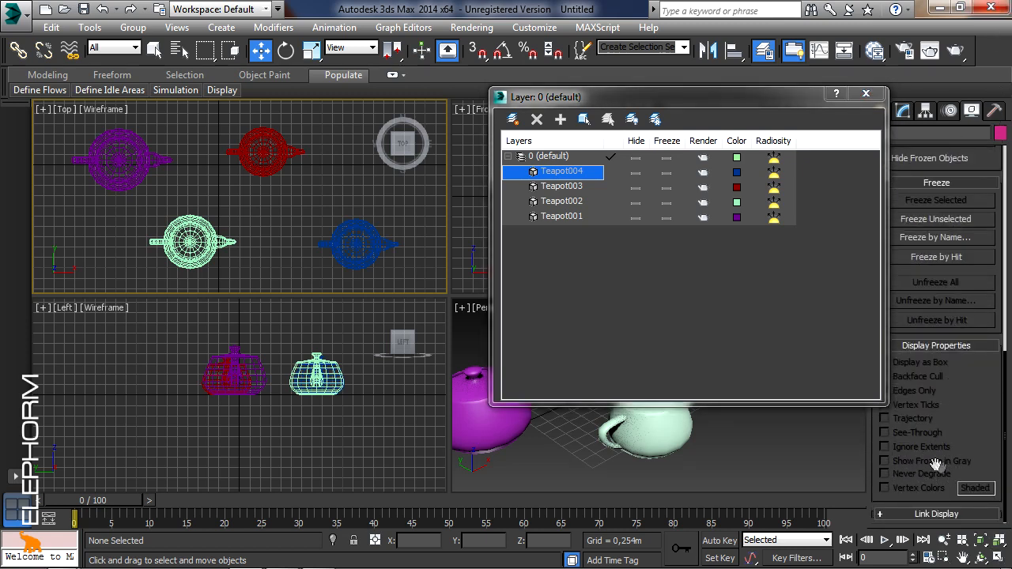
left_click_drag(356, 280, 205, 156)
left_click(915, 458)
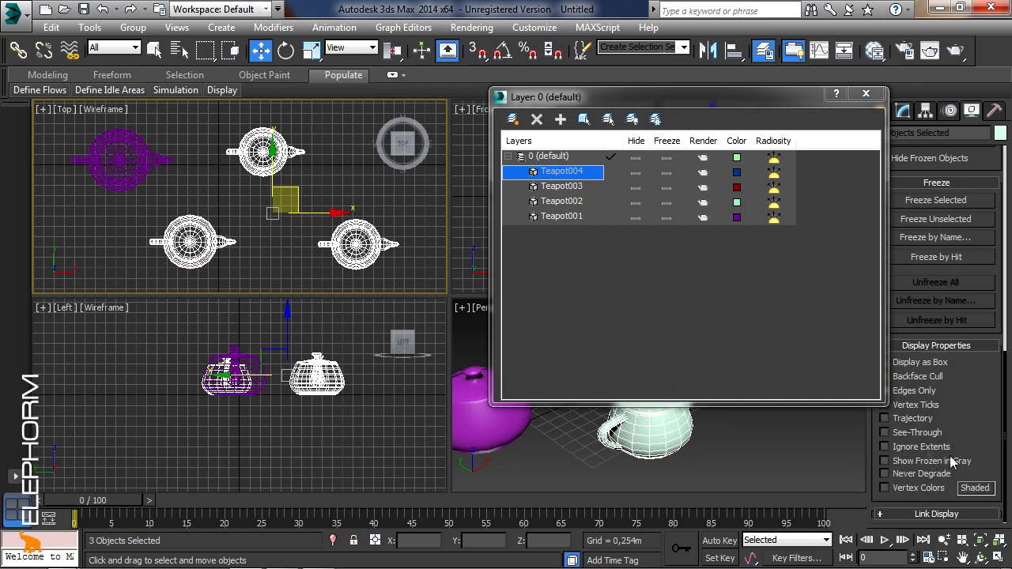
left_click(120, 158)
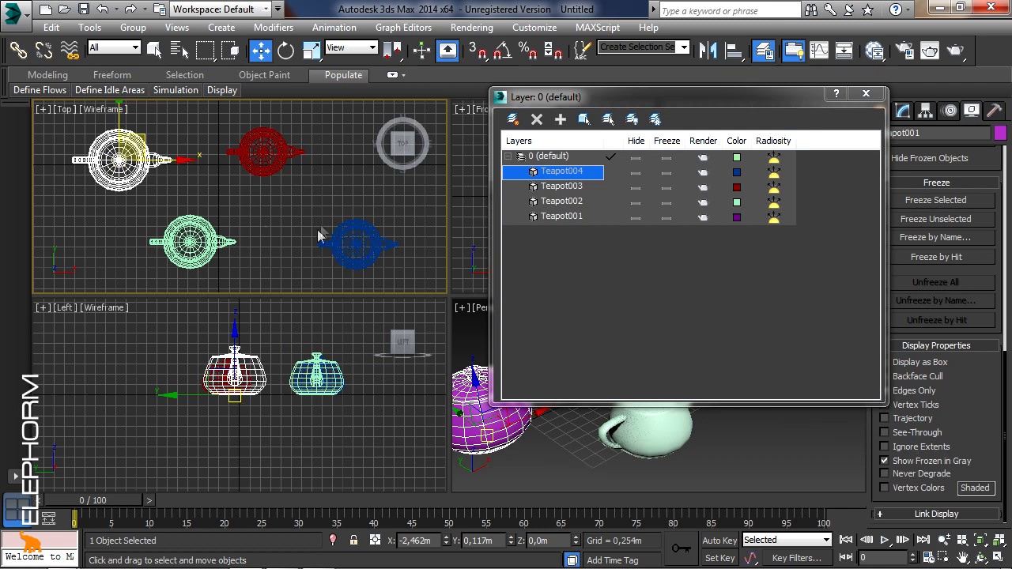
left_click_drag(375, 280, 198, 141)
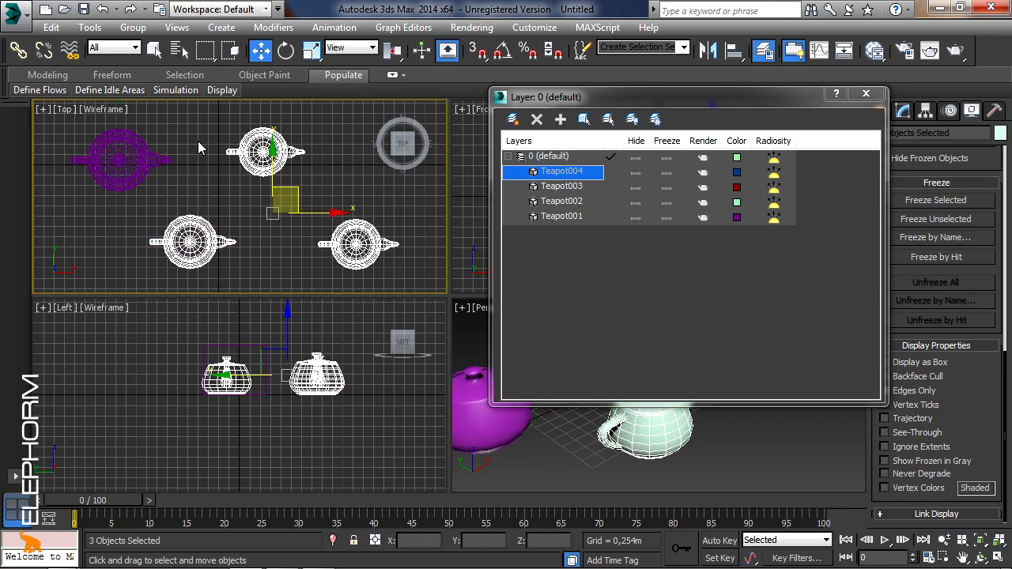
left_click(884, 461)
left_click(333, 188)
- Freeze and unfreeze the whole layer 0 (default), and do the same individually for Teapot004 and Teapot003
left_click(666, 157)
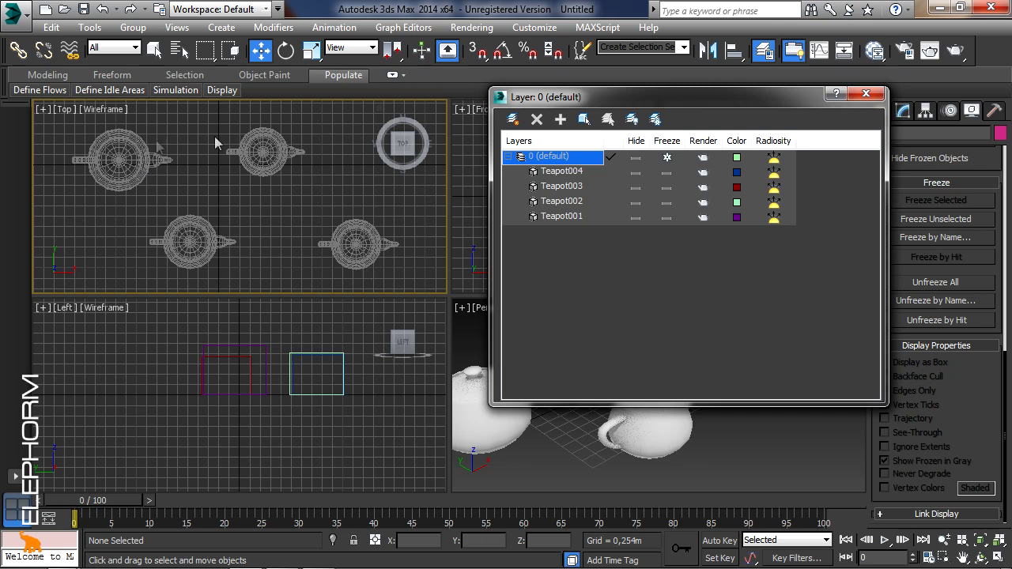
left_click(669, 157)
left_click(668, 171)
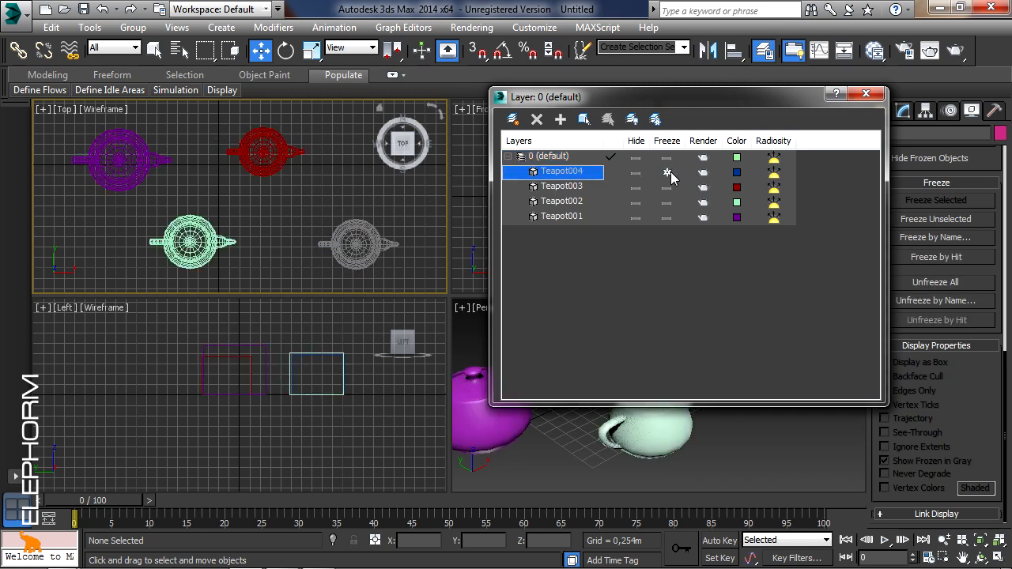
left_click(671, 188)
left_click(671, 189)
left_click(669, 176)
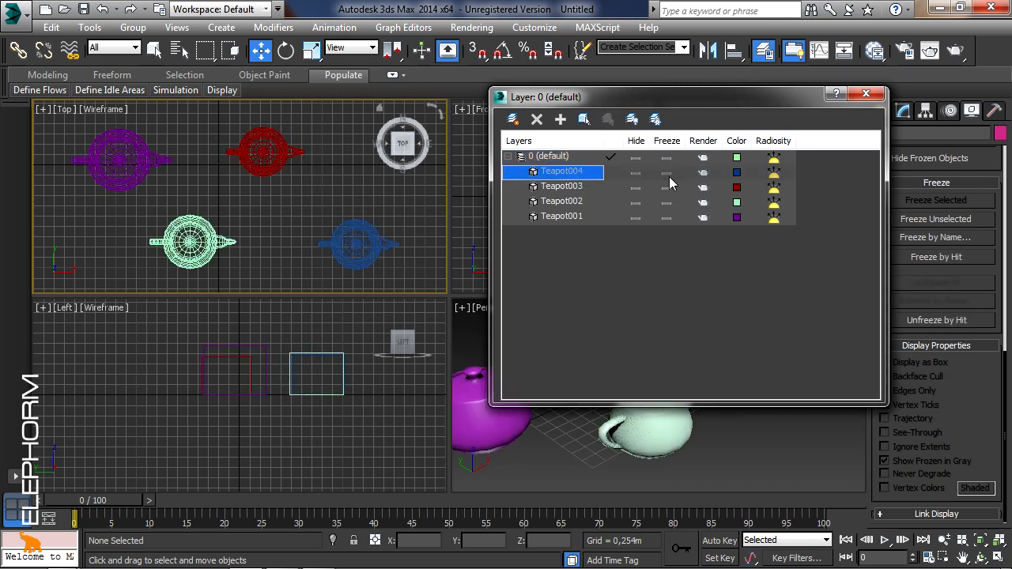
- Move the Layer Manager clear of the Perspective view and hide Teapot003 and Teapot002
left_click_drag(706, 103, 305, 116)
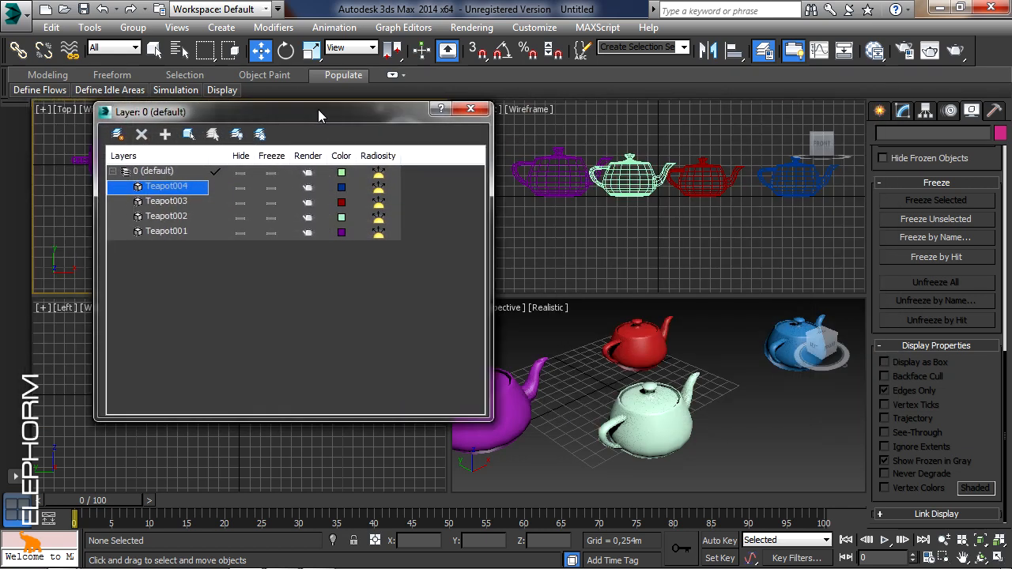
left_click(240, 201)
left_click(240, 217)
- Render the Perspective view to check how the hidden teapots are treated, and close the rendered frame
left_click(580, 359)
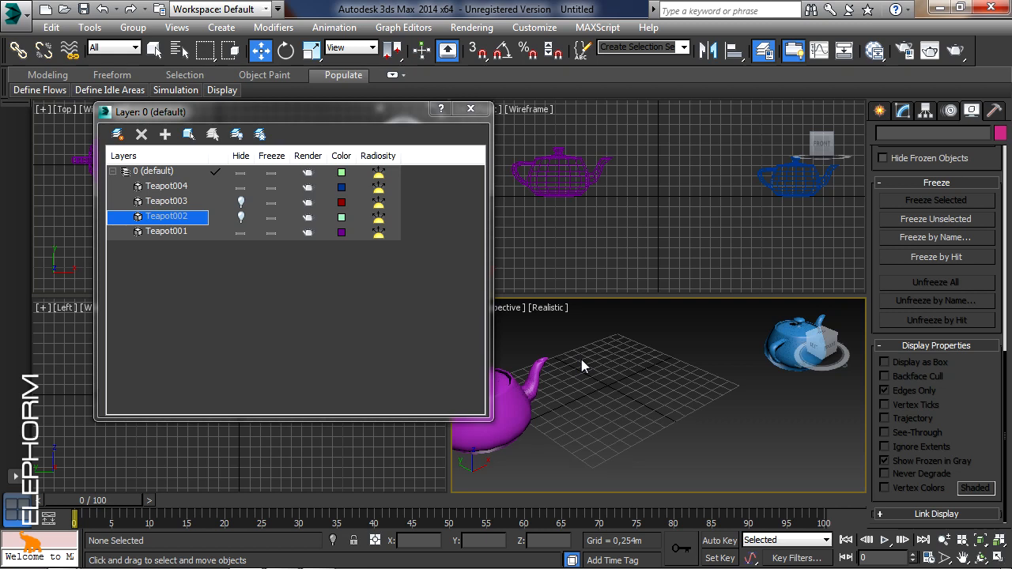
middle_click_drag(581, 359, 590, 361)
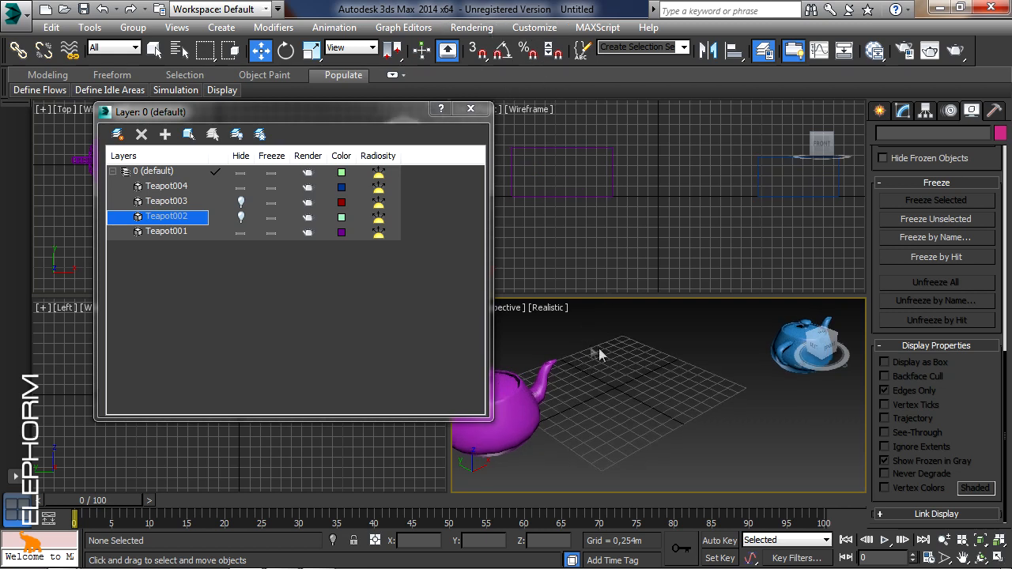
left_click(474, 27)
key("shift+q")
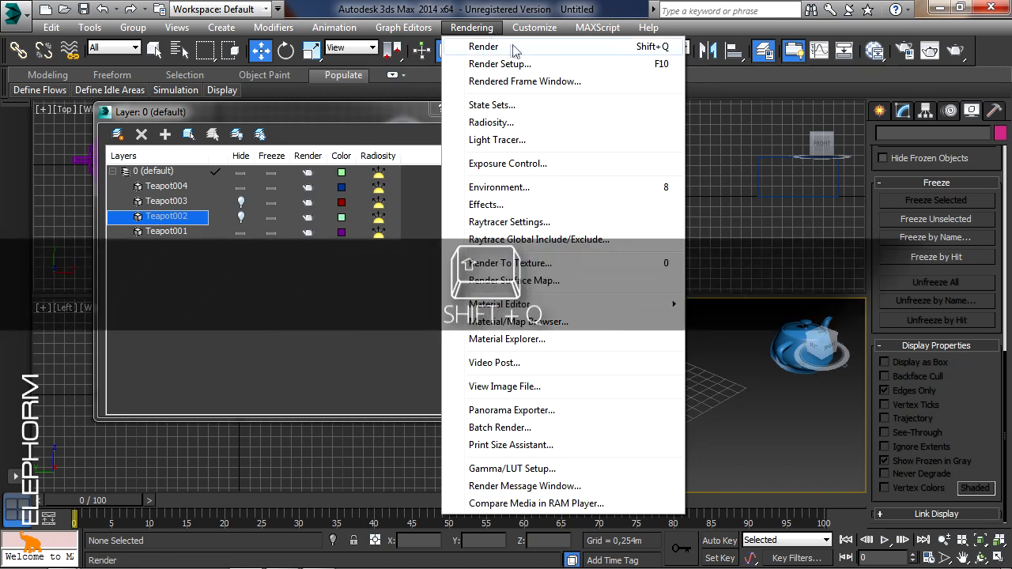
left_click(513, 47)
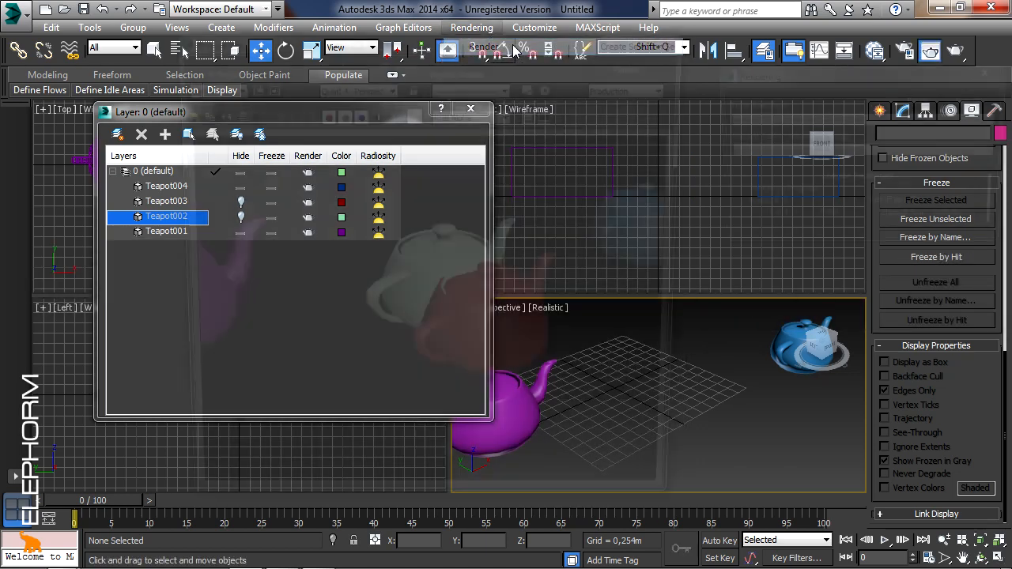
left_click_drag(475, 45, 696, 38)
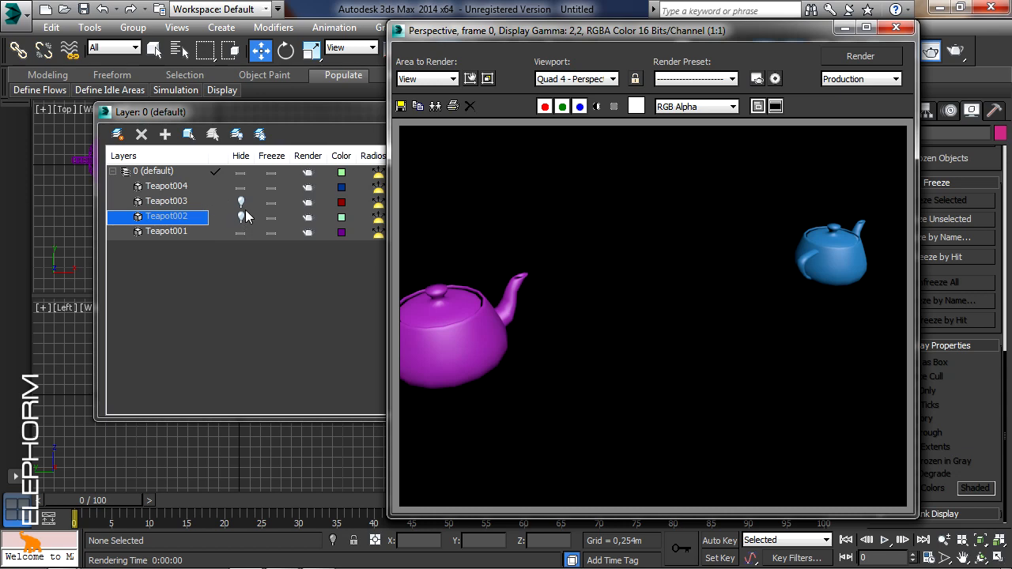
left_click_drag(782, 35, 798, 63)
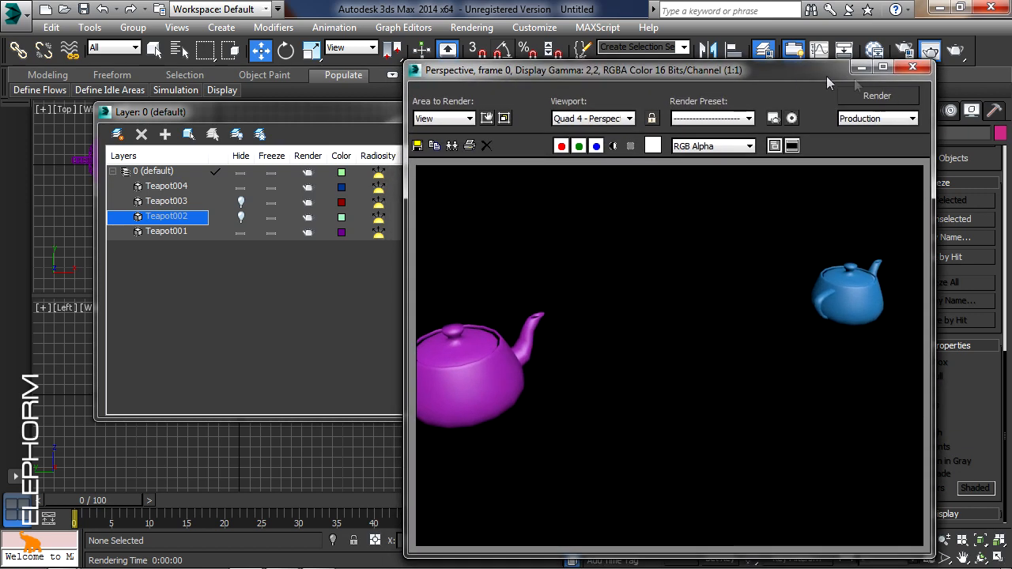
left_click(904, 65)
- Unhide Teapot003 and Teapot002, and turn off rendering for Teapot003
left_click(241, 203)
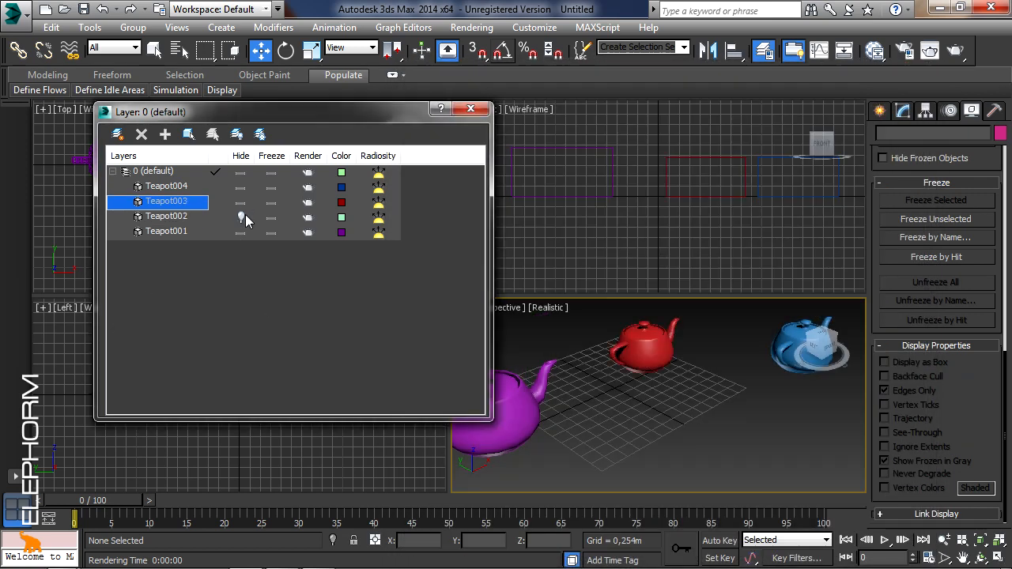
left_click(241, 216)
left_click(308, 202)
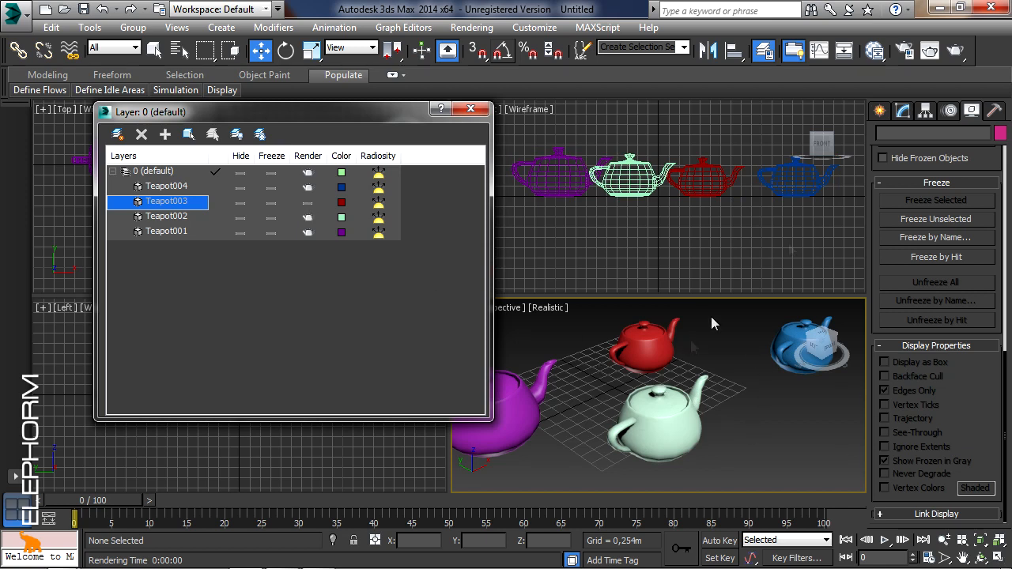
- Render the Perspective view again to check the effect of Teapot003's render setting, and close the rendered frame
left_click(561, 29)
mouse_move(472, 27)
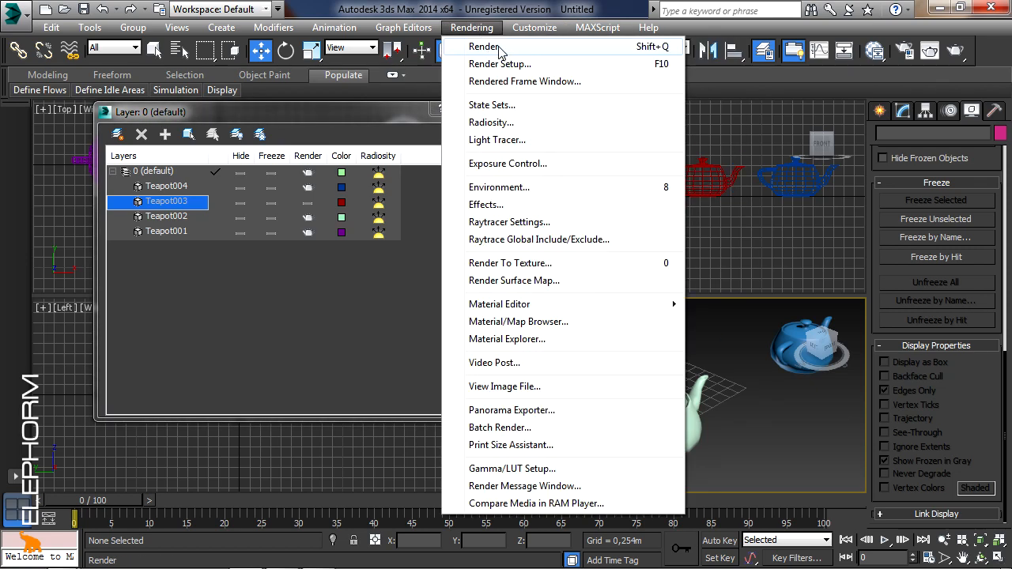
left_click(484, 47)
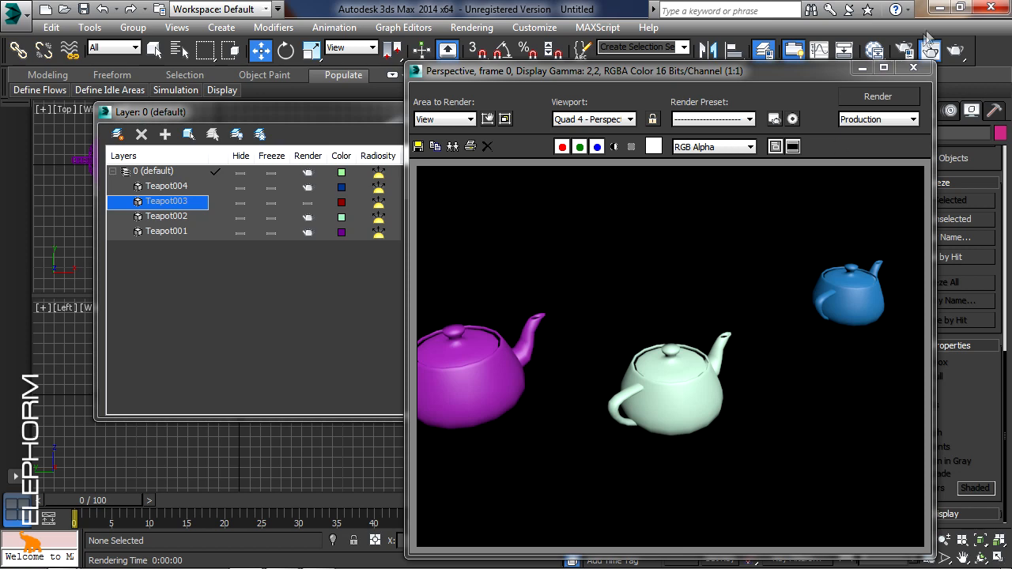
left_click(913, 67)
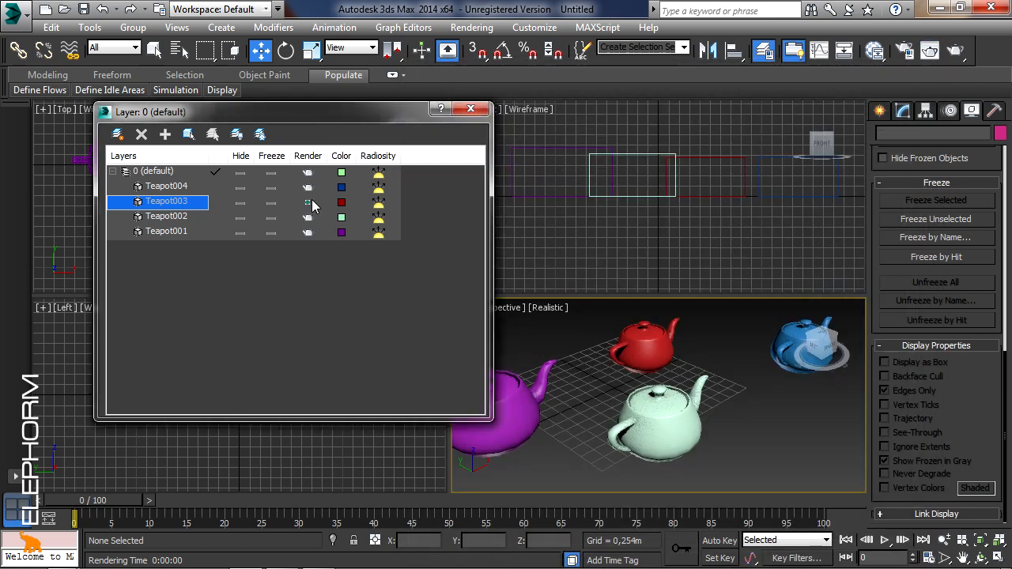
- Restore rendering for Teapot003, and turn off rendering for layer 0 (default) and all four teapots
left_click(308, 203)
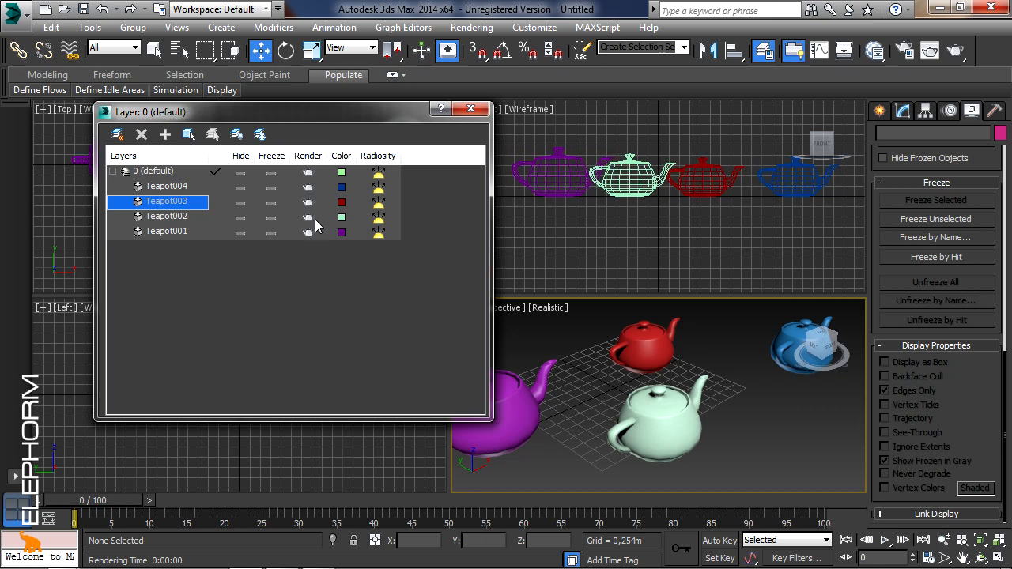
left_click(309, 173)
left_click(309, 188)
left_click(309, 203)
left_click(308, 218)
left_click(308, 233)
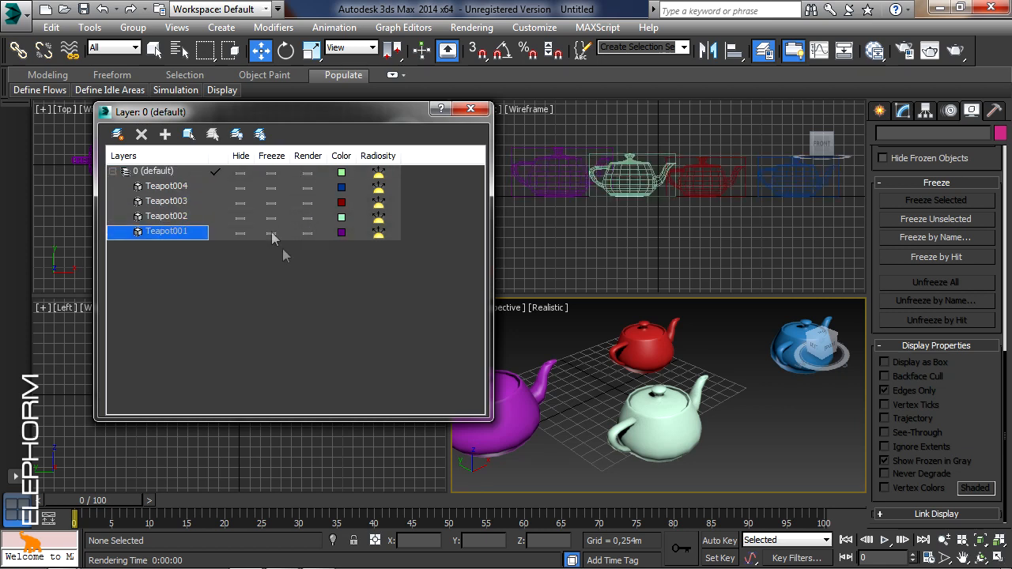
- Sort the teapots in layer 0 (default) by color in the Layer Manager and reposition the dialog
left_click_drag(324, 115, 349, 131)
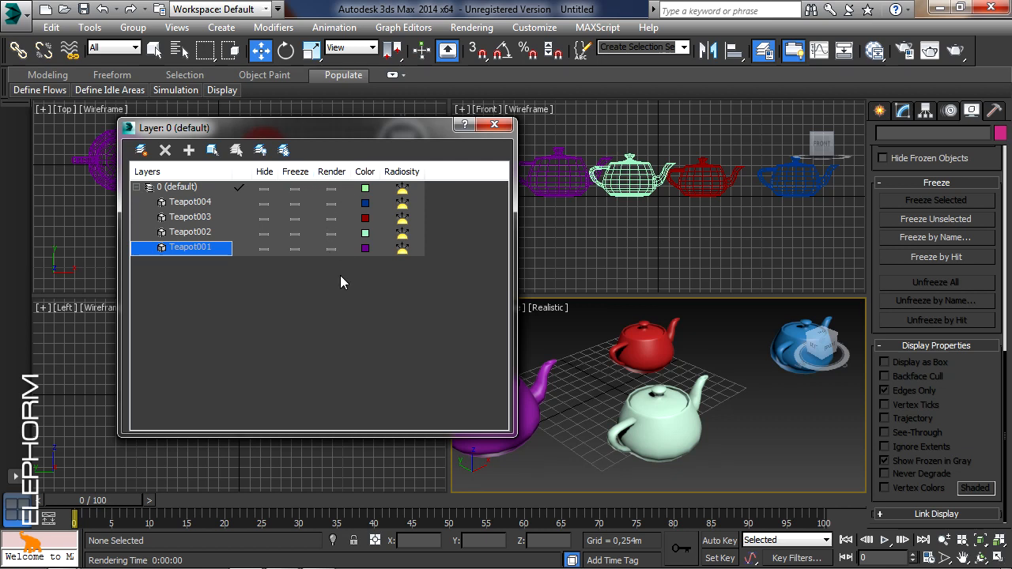
left_click(368, 174)
left_click(368, 174)
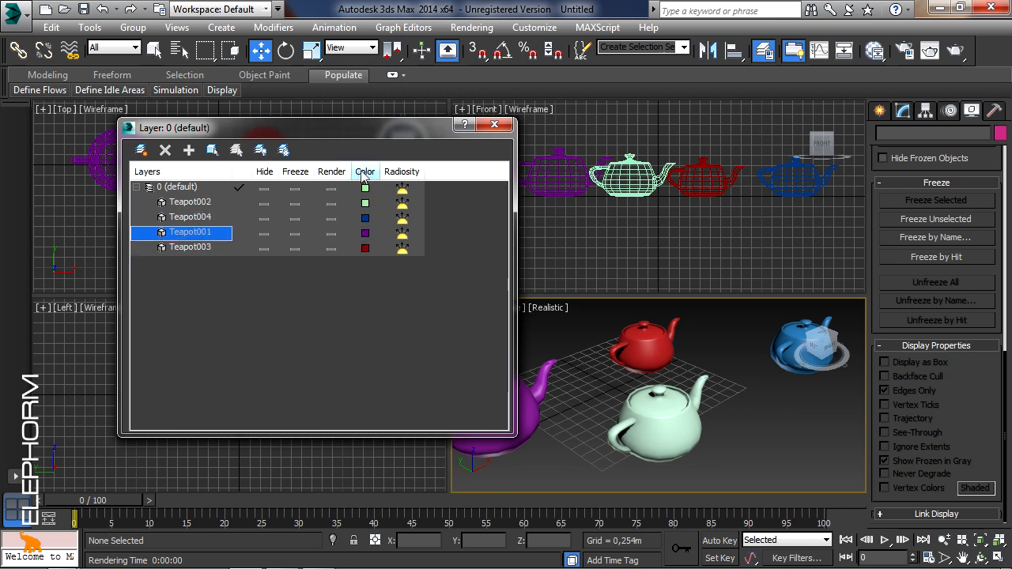
left_click(365, 174)
left_click(365, 174)
left_click_drag(385, 125, 373, 136)
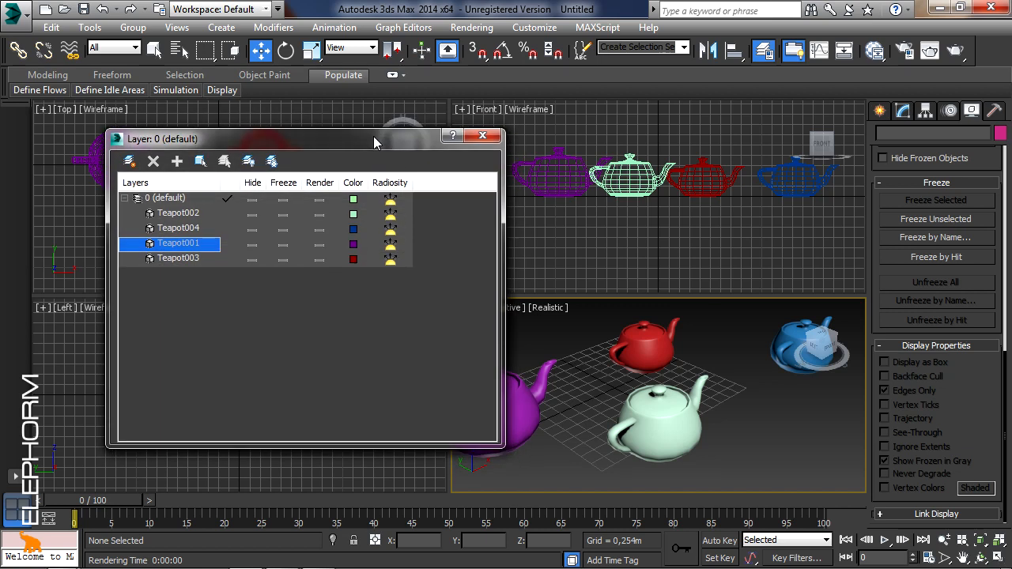
- Close the Layer Manager, select Teapot002 in the Top view and change its object color to blue
left_click(481, 139)
left_click(341, 228)
left_click(209, 258)
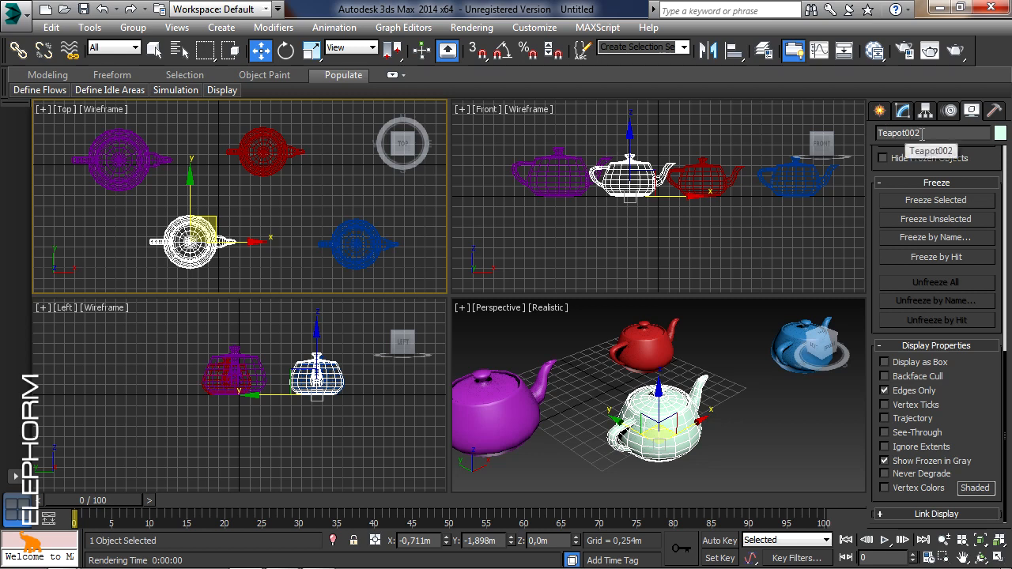
left_click(888, 133)
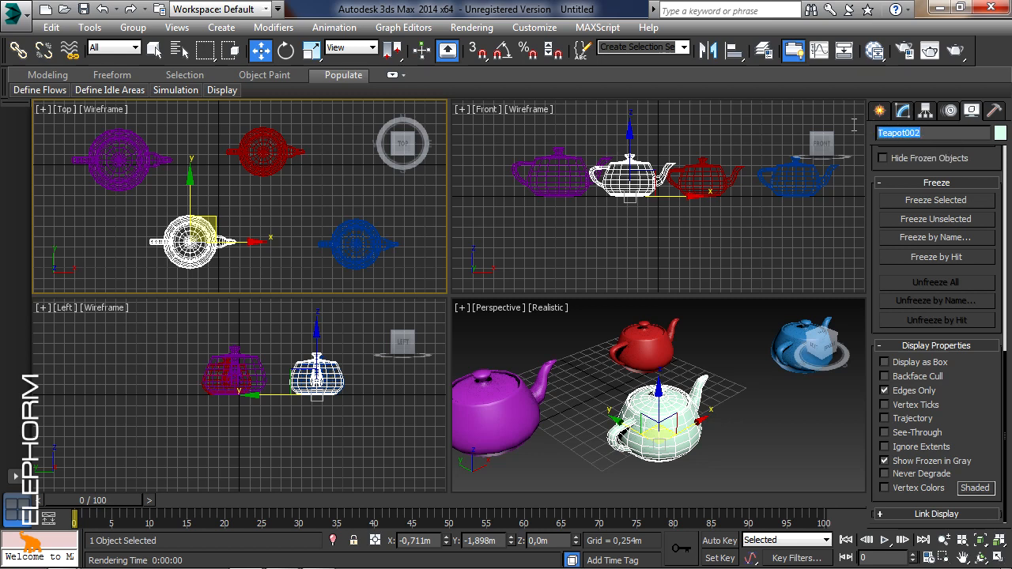
left_click(1001, 134)
left_click(999, 134)
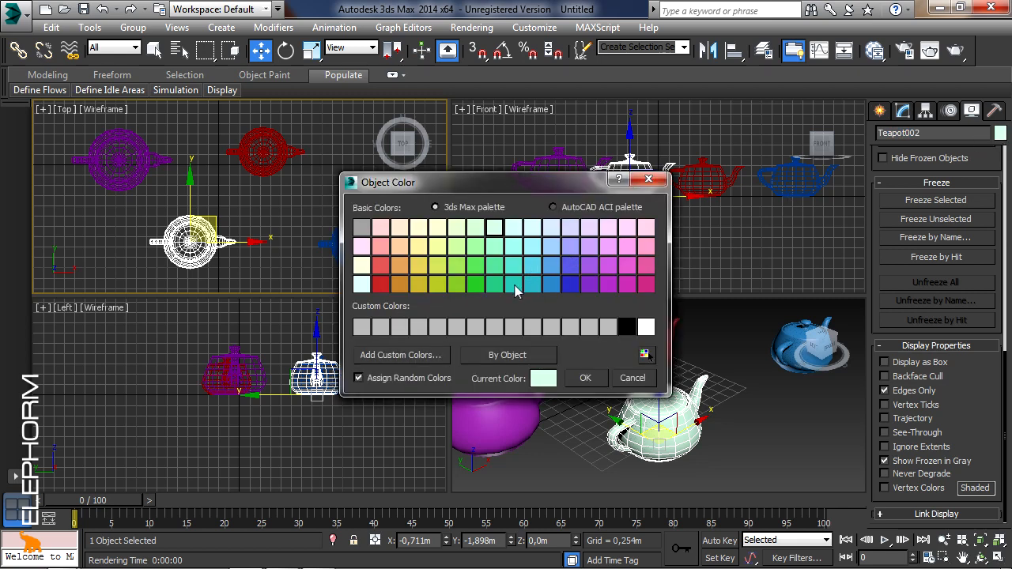
left_click(550, 247)
left_click(568, 268)
left_click(586, 375)
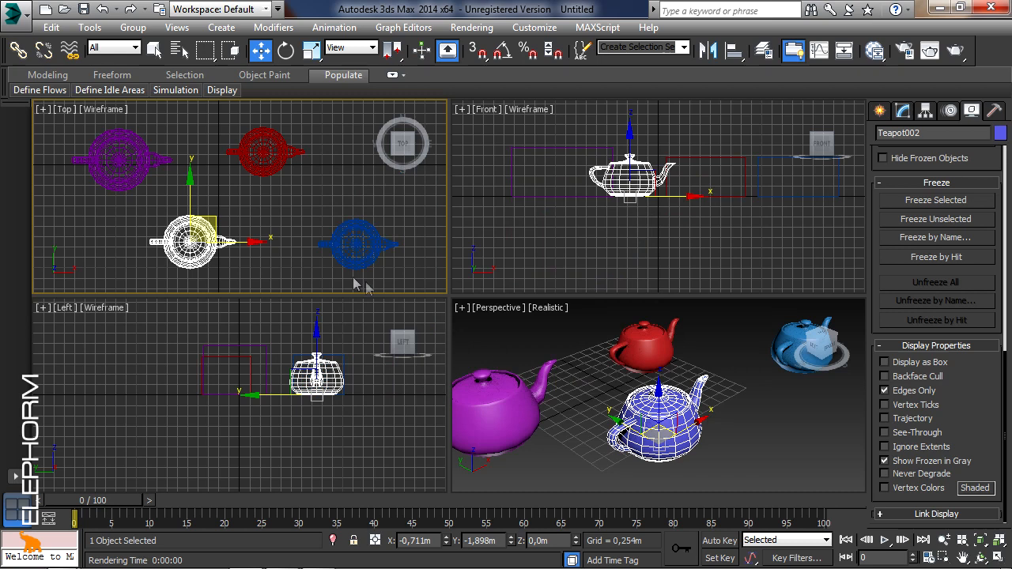
- Select Teapot002 and Teapot004 together in the Top view, give both a magenta object color, and deselect them
left_click(300, 222)
left_click_drag(188, 207, 362, 261)
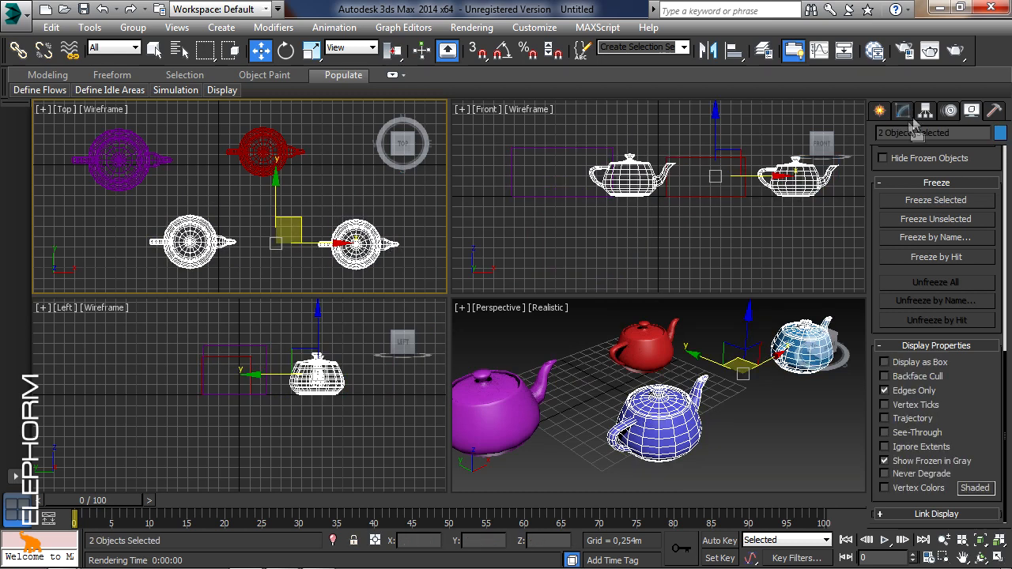
left_click(999, 133)
left_click(627, 266)
left_click(585, 377)
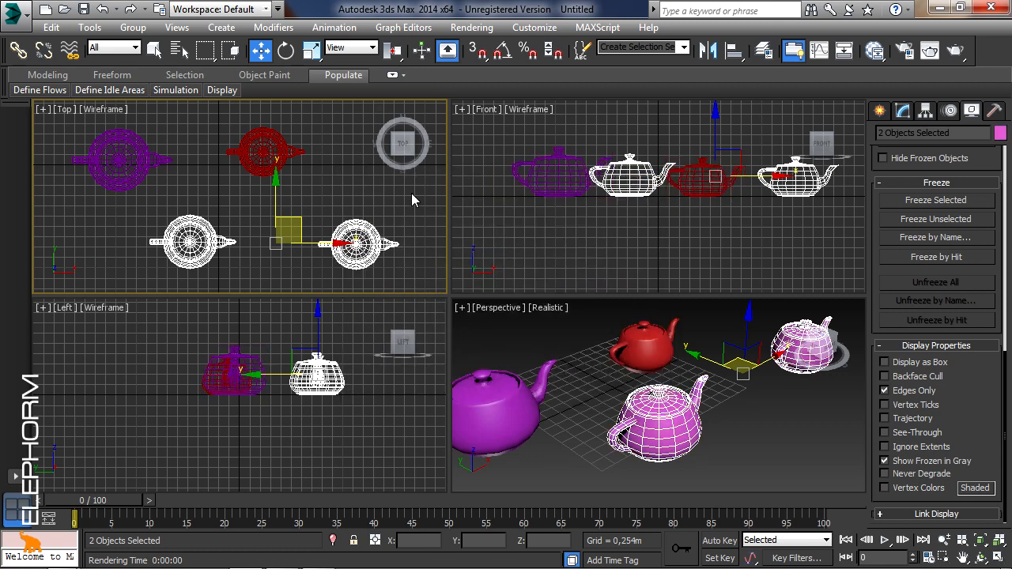
left_click(412, 195)
- Reopen the Layer Manager, sort layer 0's objects by color, and highlight the two magenta teapots before closing it
left_click(762, 52)
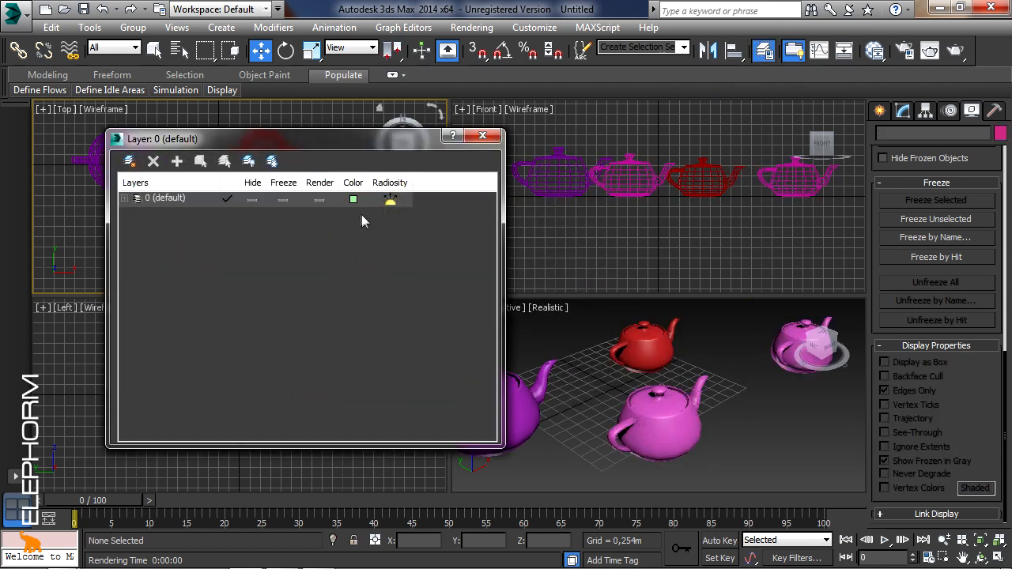
left_click(128, 197)
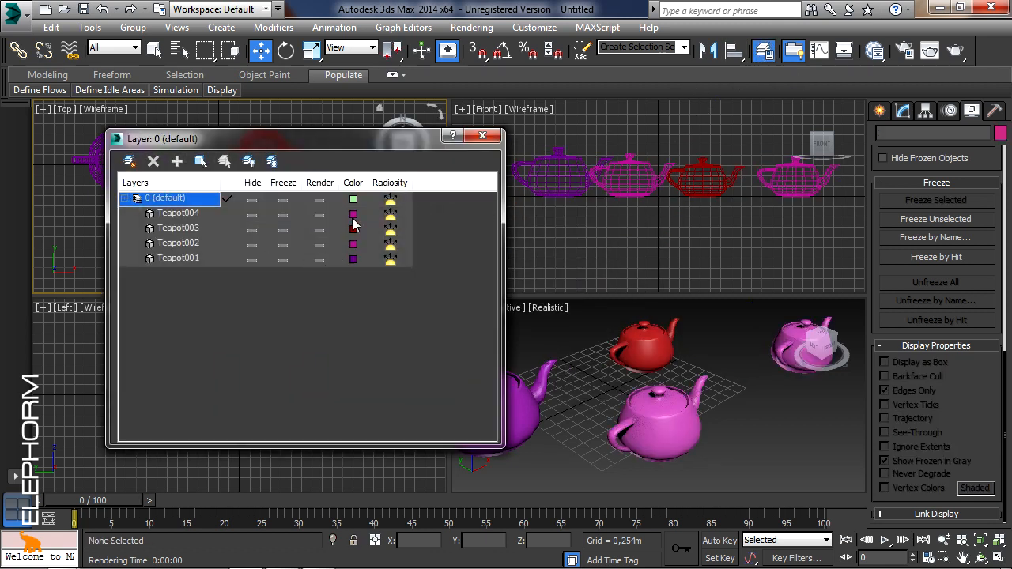
left_click(353, 183)
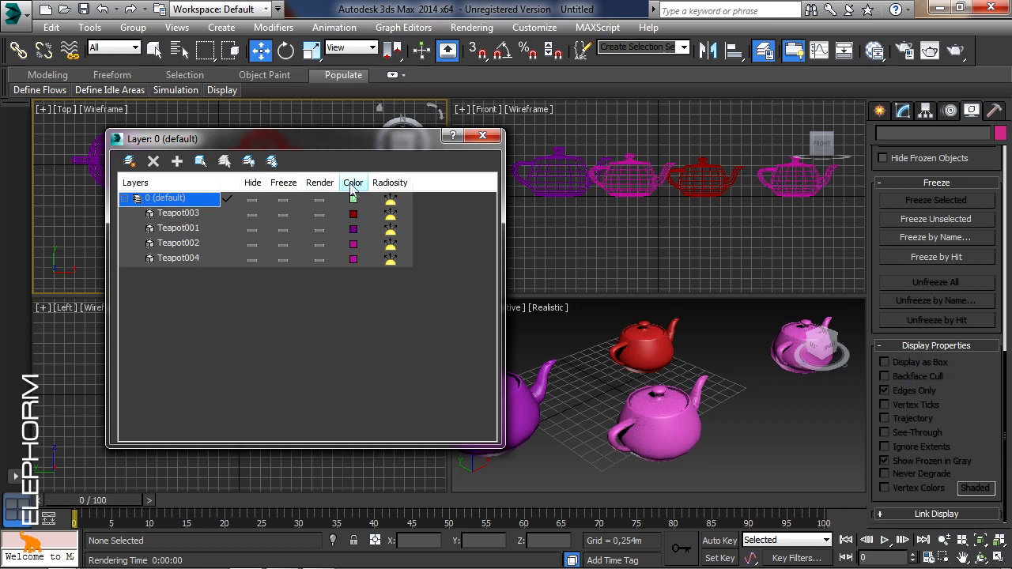
left_click(199, 245)
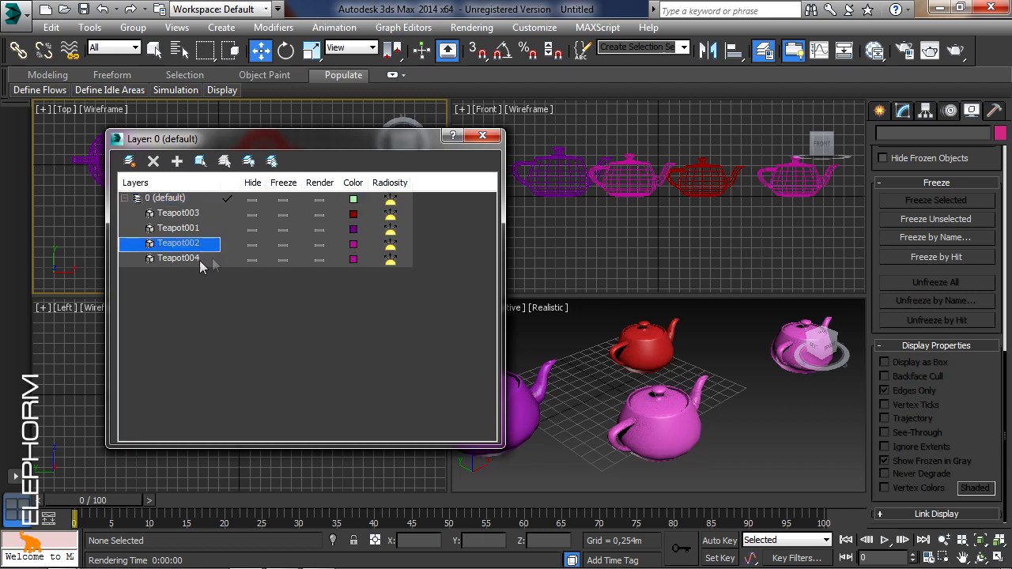
left_click(199, 259, "ctrl")
left_click_drag(304, 144, 658, 157)
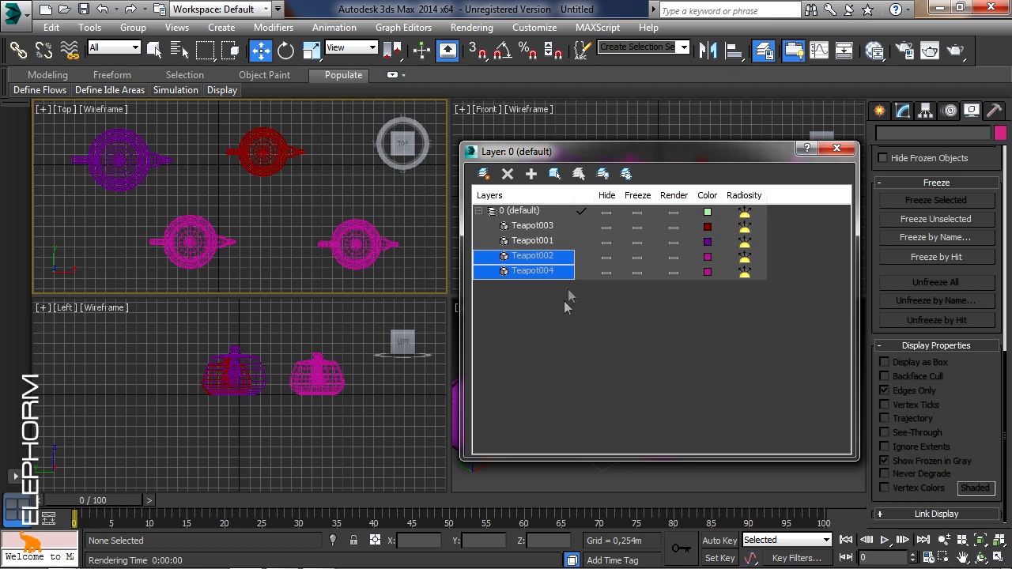
left_click_drag(683, 151, 572, 156)
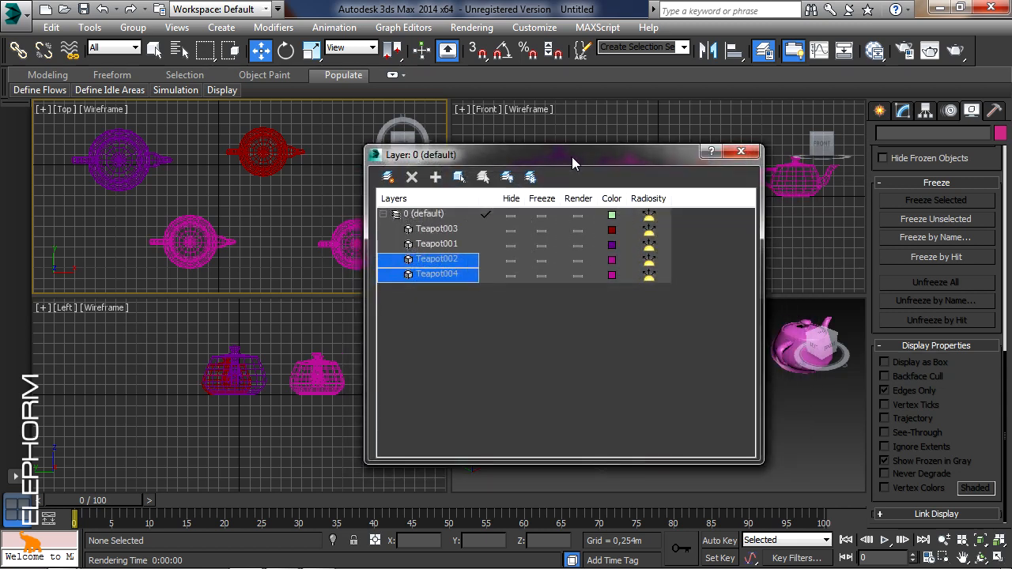
left_click(740, 151)
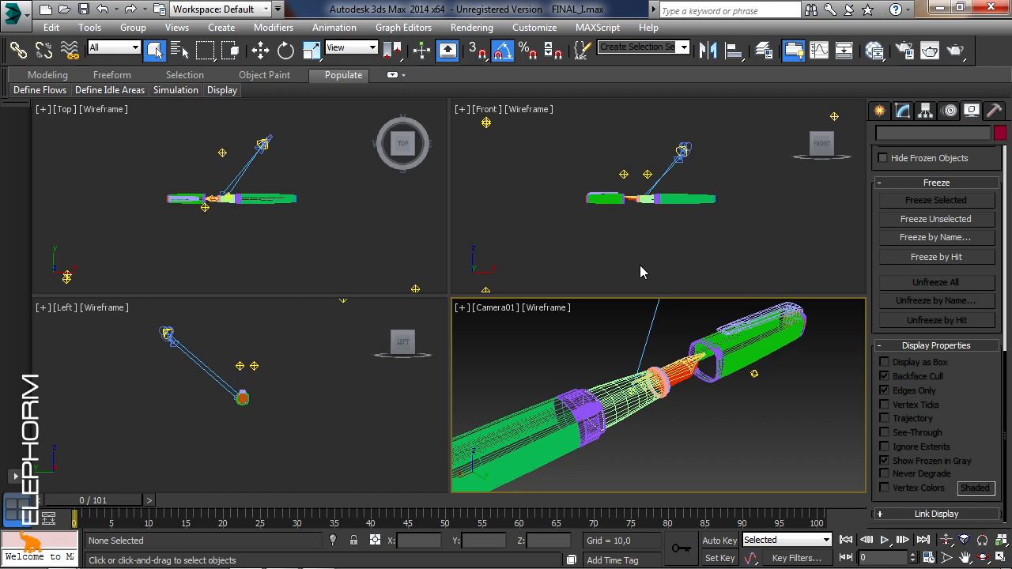
- Examine the pen scene FINAL_I.max by selecting individual lights and parts of the pen in the viewports
left_click(680, 160)
left_click(648, 175)
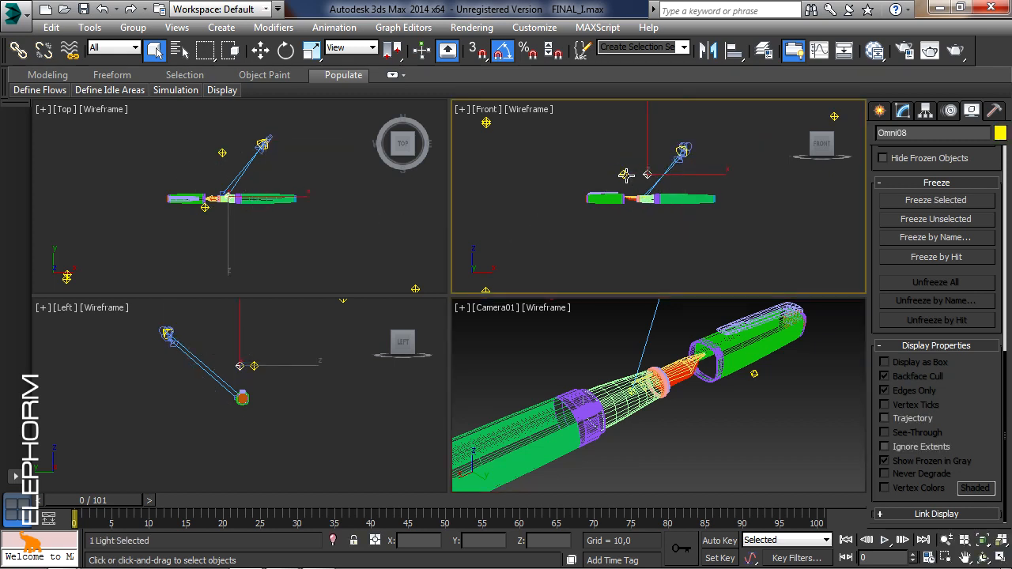
left_click(485, 122)
middle_click_drag(202, 366, 188, 359)
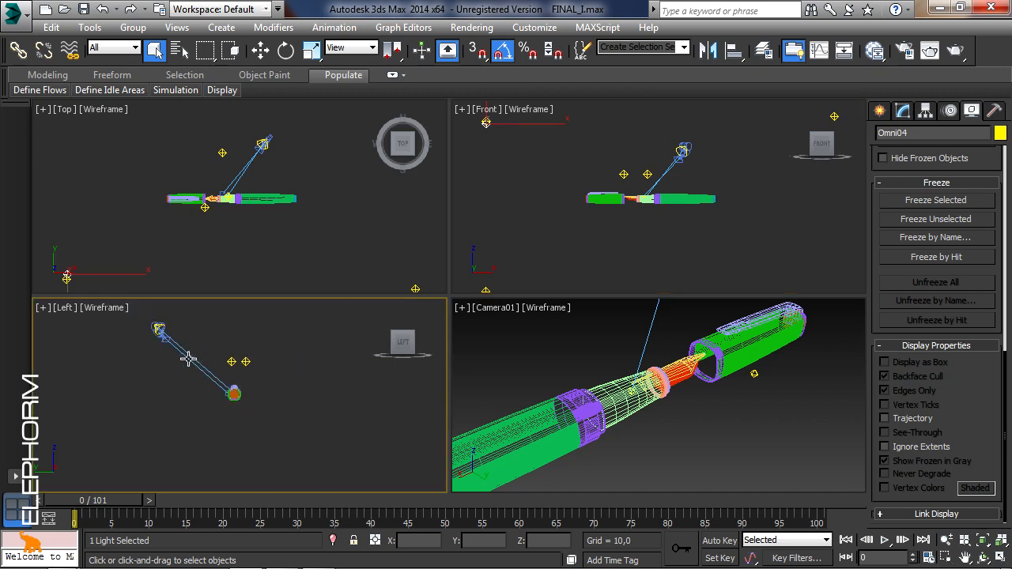
left_click(709, 358)
left_click(633, 382)
left_click(713, 348)
left_click(620, 392)
left_click(753, 337)
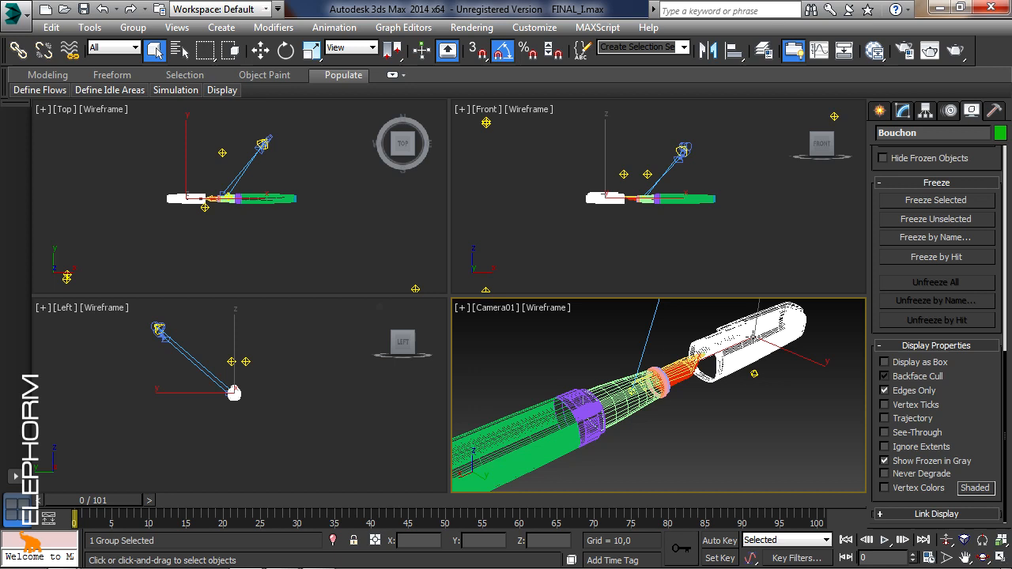
- Open the Layer Manager, widen it to review the full object names in layer 0 (default), and collapse the layer
left_click(763, 50)
left_click_drag(433, 155, 446, 86)
left_click(395, 136)
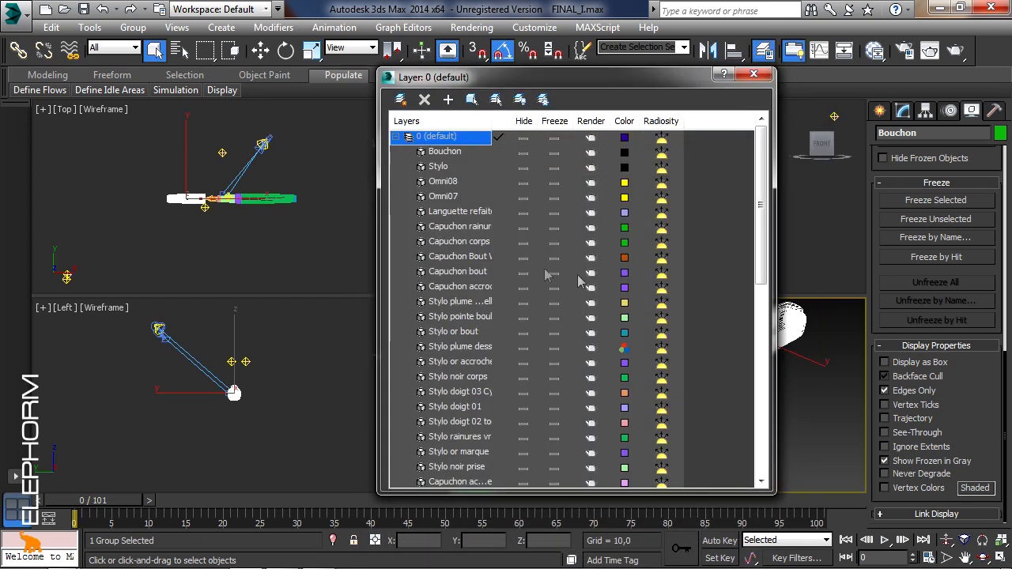
left_click_drag(730, 493, 736, 540)
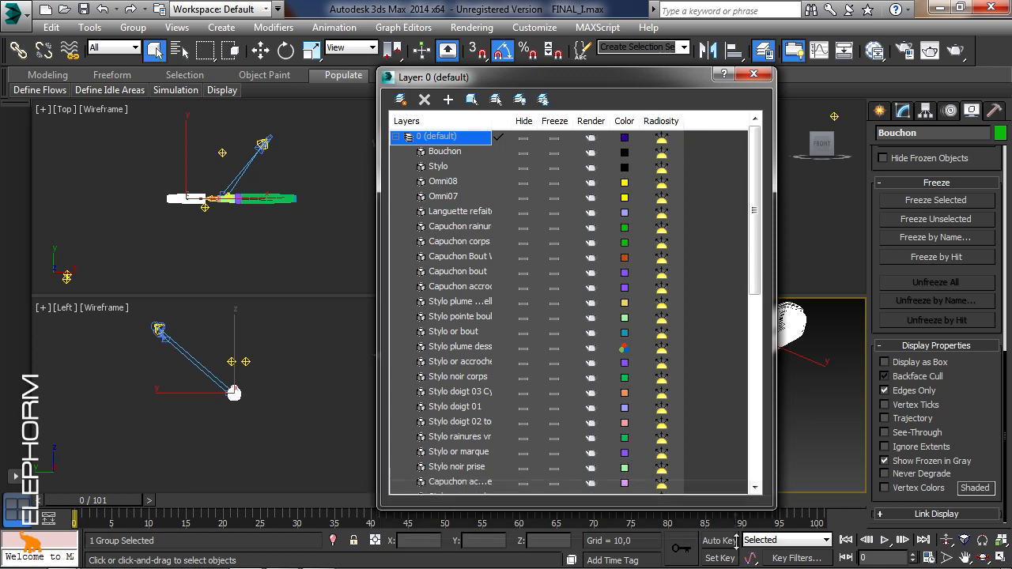
left_click_drag(493, 120, 535, 116)
left_click_drag(775, 194, 886, 198)
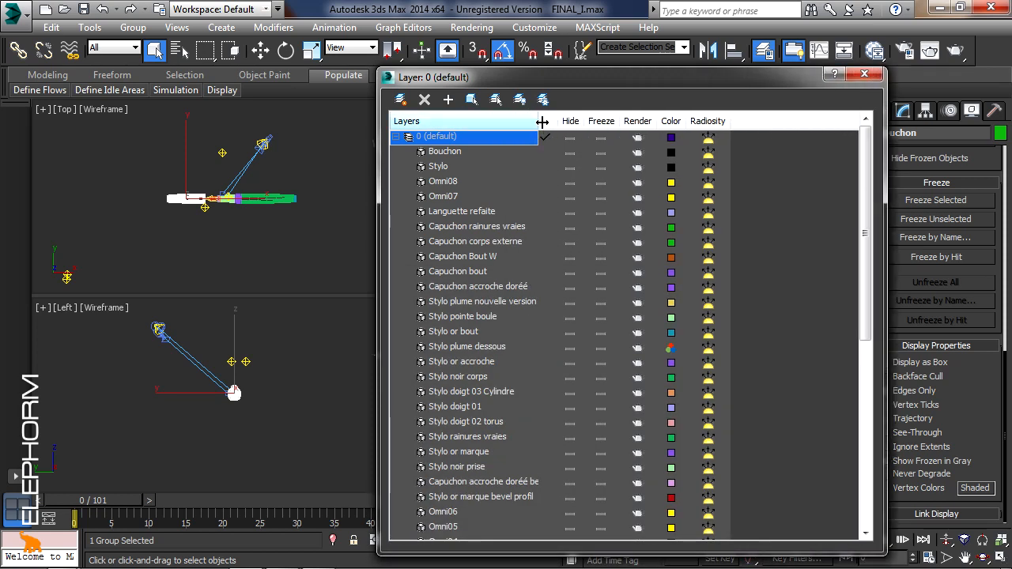
left_click_drag(542, 122, 571, 121)
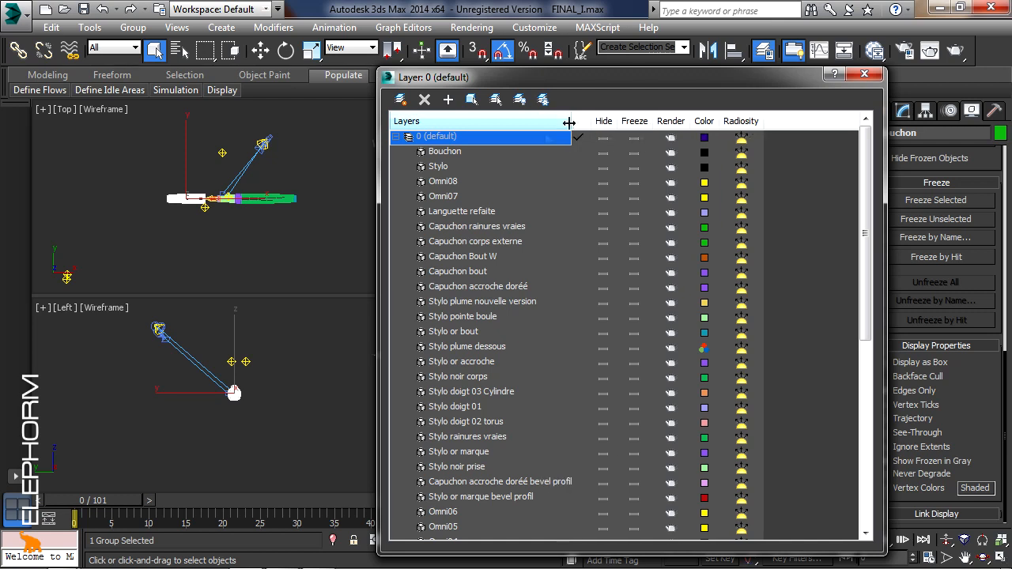
left_click(396, 138)
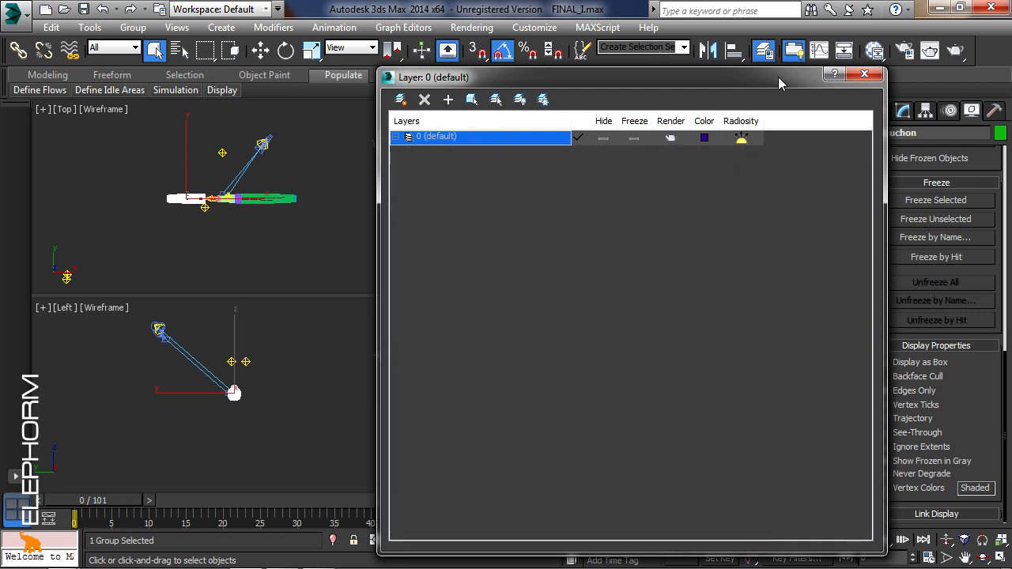
left_click_drag(778, 77, 563, 382)
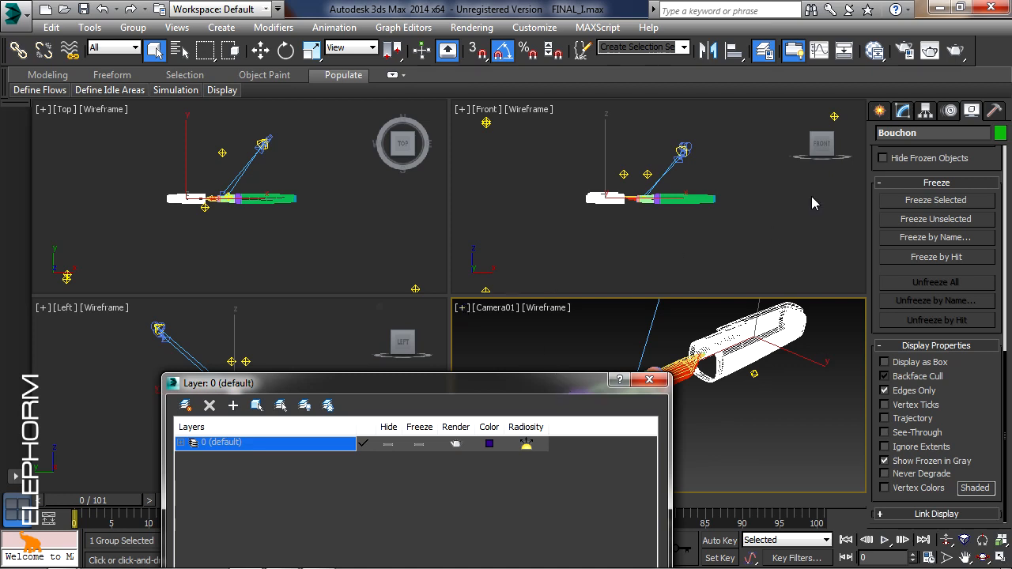
- Hide the geometry, shapes, cameras, helpers, space warps and lights by category
scroll(983, 170, "up", 5)
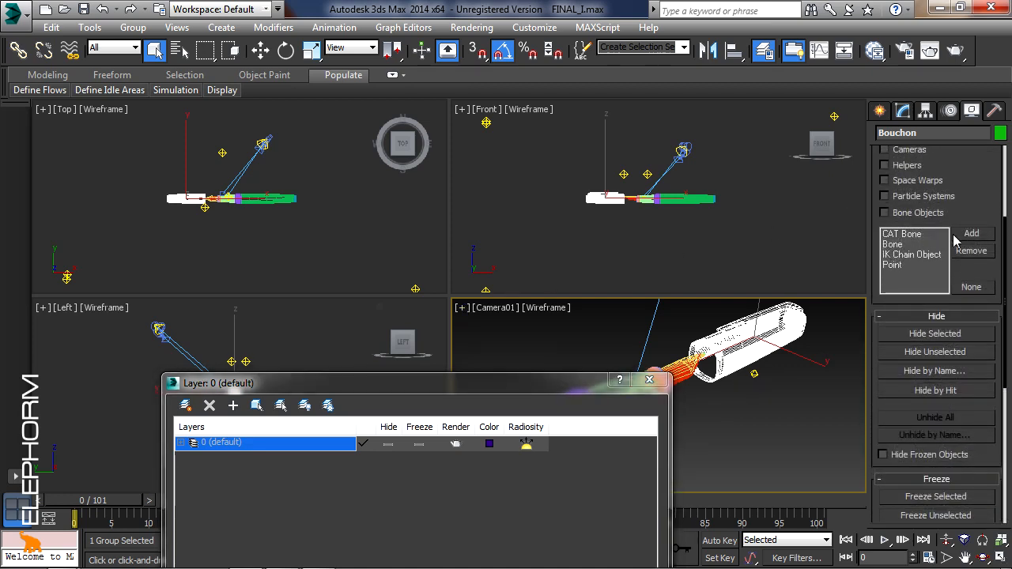
left_click_drag(978, 196, 983, 411)
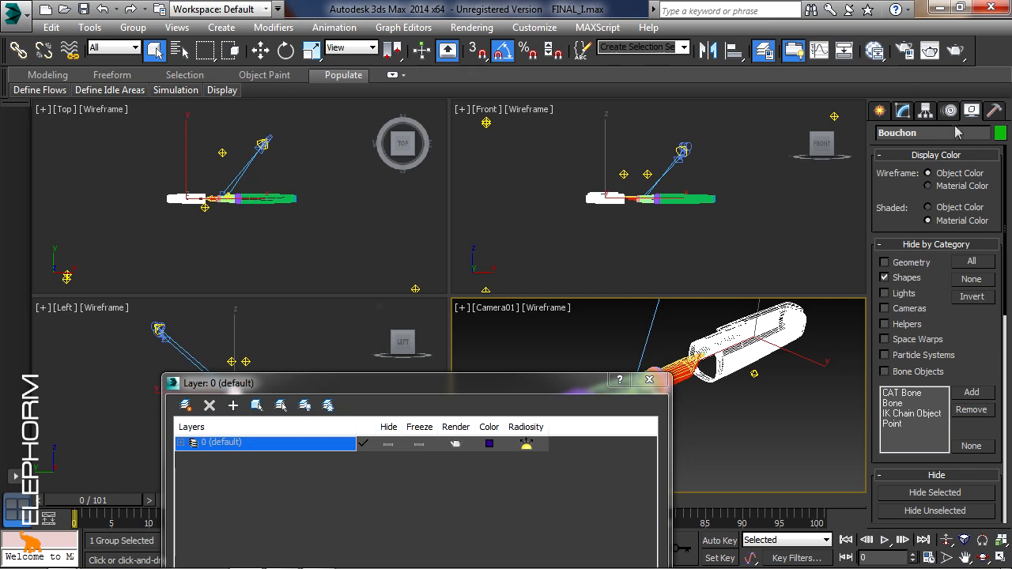
left_click(884, 278)
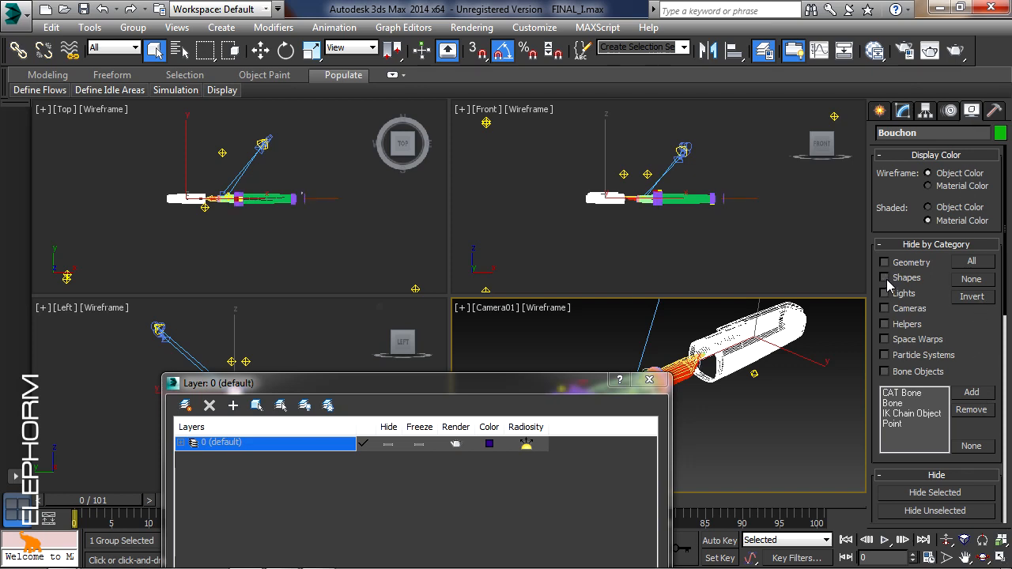
left_click(885, 263)
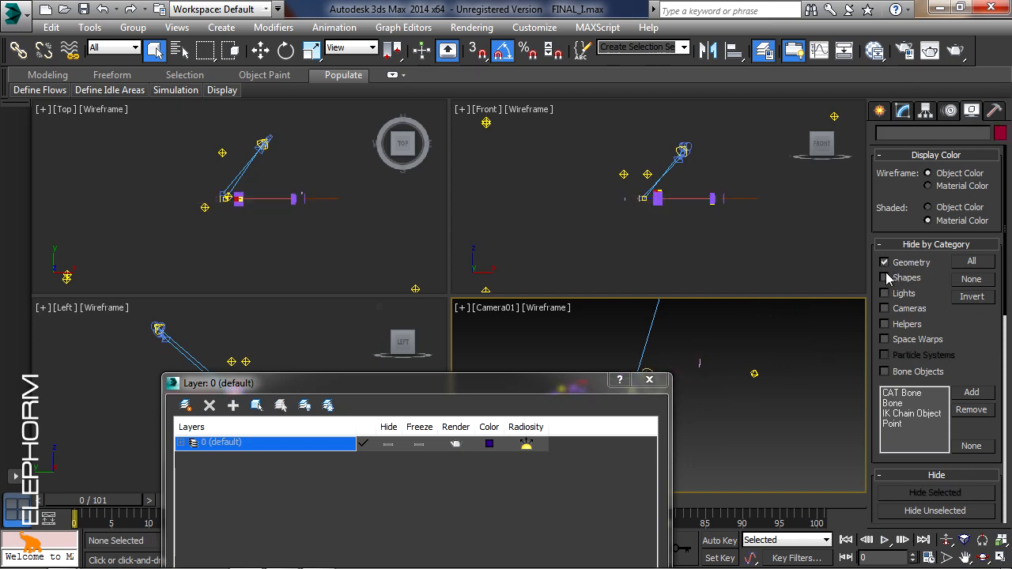
left_click(884, 263)
left_click(885, 264)
left_click(885, 278)
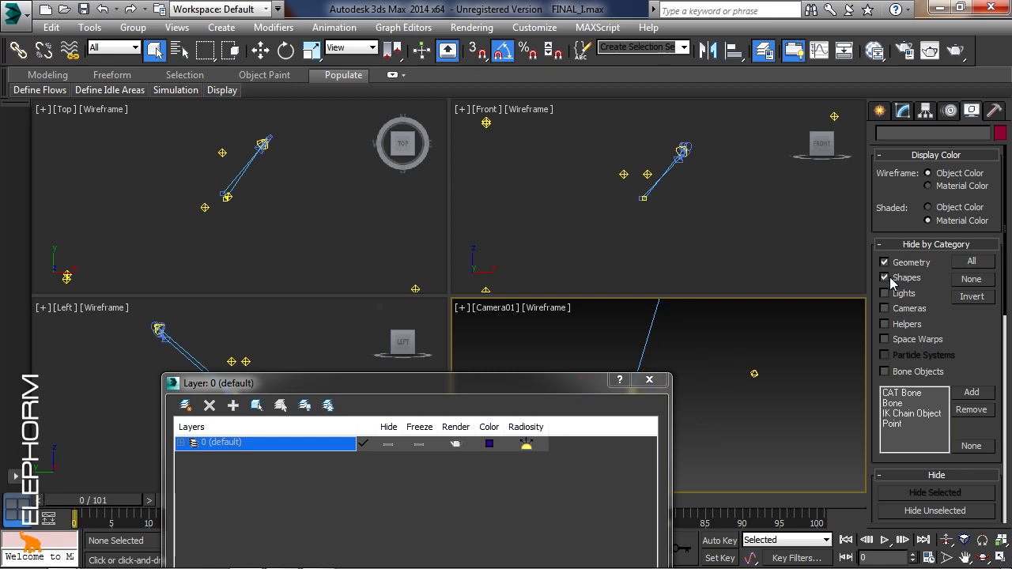
left_click(883, 308)
left_click(884, 324)
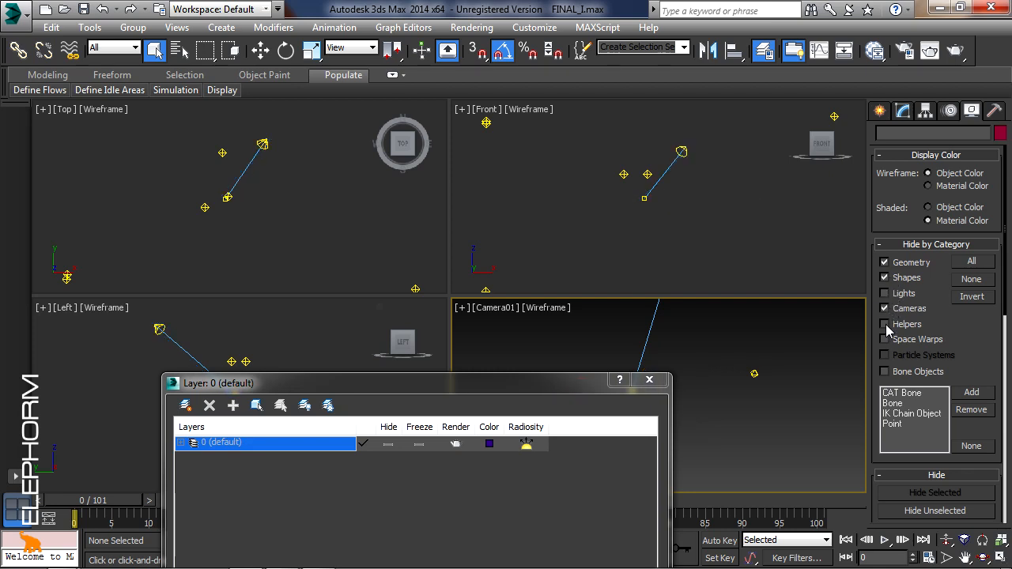
left_click(885, 339)
left_click(884, 294)
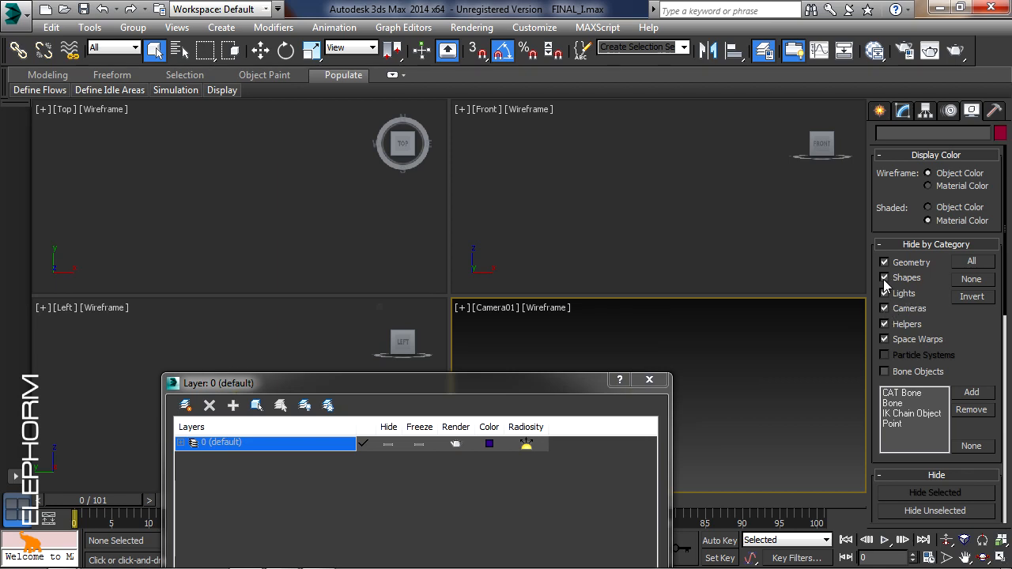
- Unhide every category except Lights, and invert the category filter to show only the lights
left_click(884, 279)
left_click(884, 261)
left_click(884, 308)
left_click(884, 324)
left_click(884, 339)
left_click(970, 296)
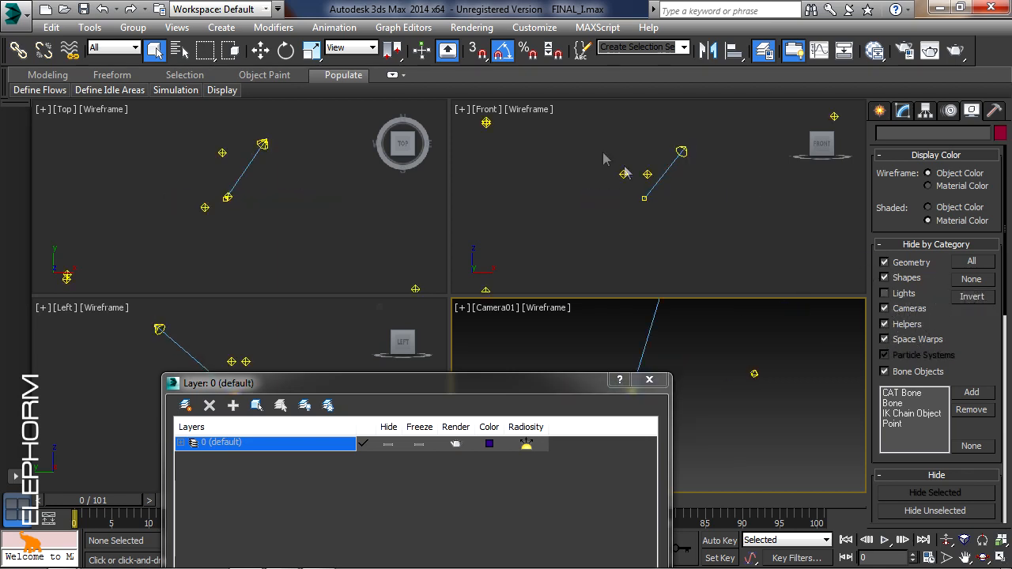
- Select all the visible lights from the Front viewport, and clear the selection again
left_click(835, 267)
key("ctrl+a")
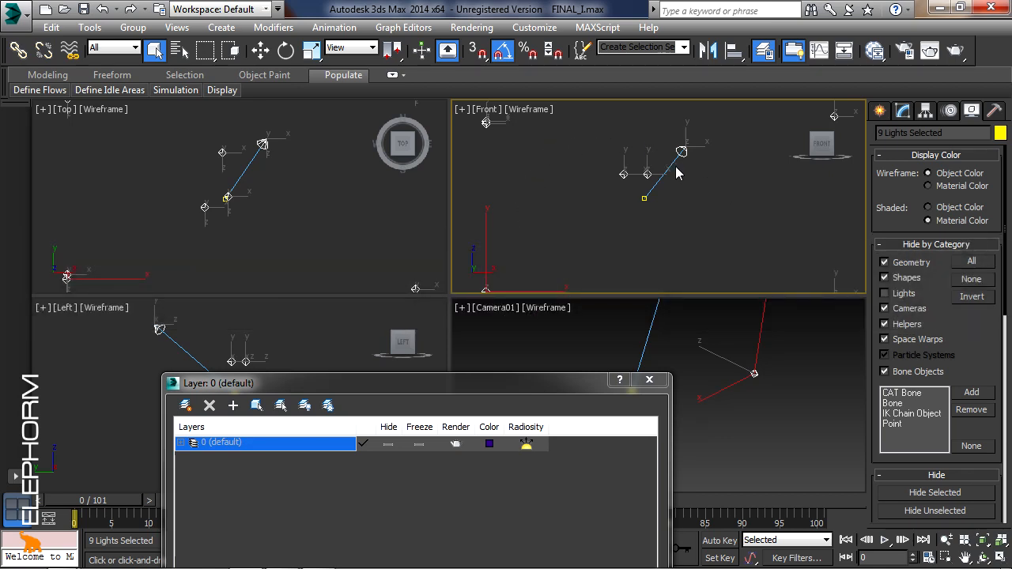
left_click(499, 383)
left_click_drag(499, 387, 590, 375)
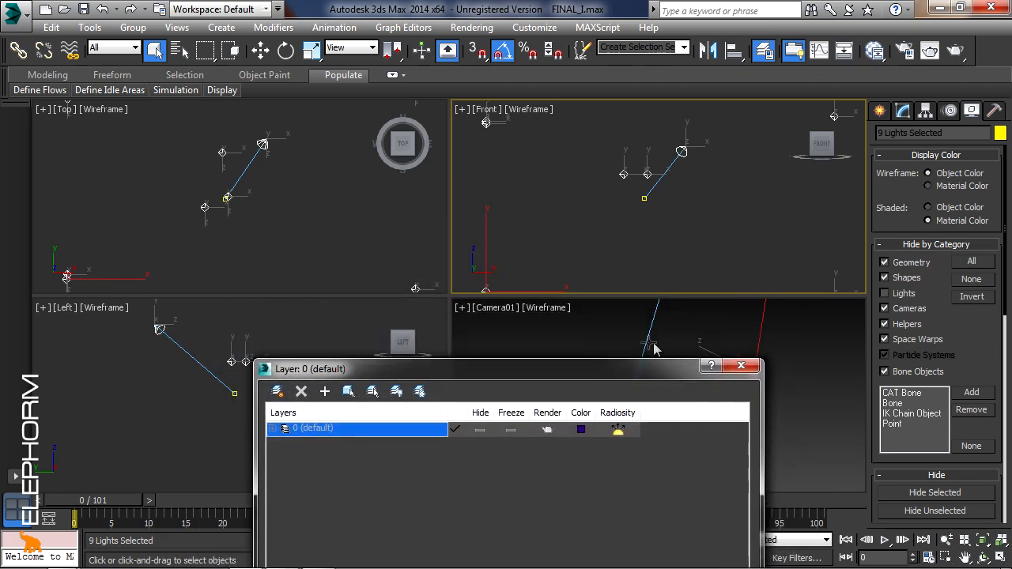
left_click(735, 246)
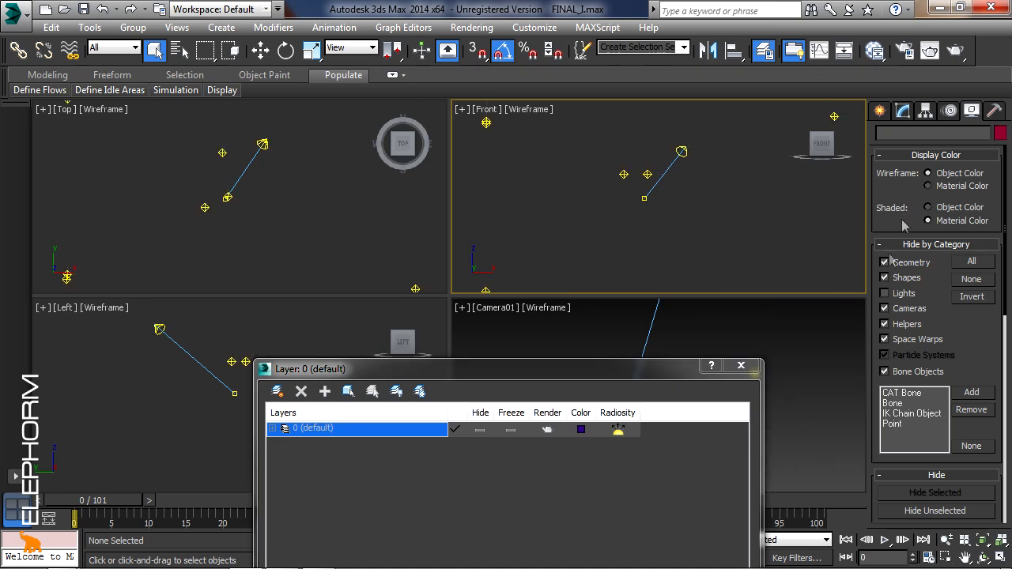
- Unhide the geometry, shapes, cameras, helpers, space warps, particle systems and bone objects by category
left_click(884, 263)
left_click(884, 277)
left_click(884, 309)
left_click(883, 324)
left_click(883, 339)
left_click(884, 355)
left_click(884, 371)
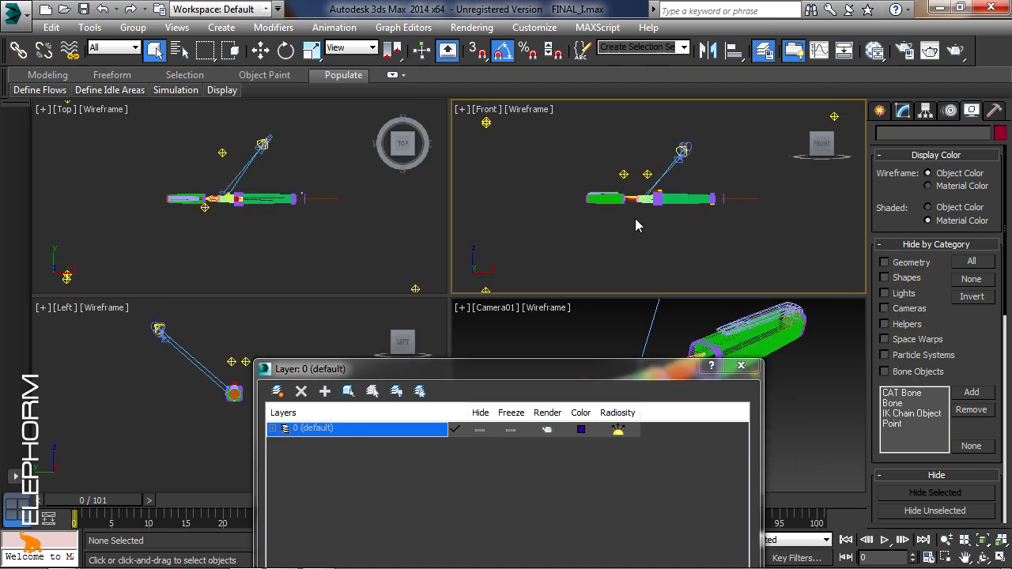
- Restrict the selection filter to Lights and select all the lights in the scene
left_click(113, 49)
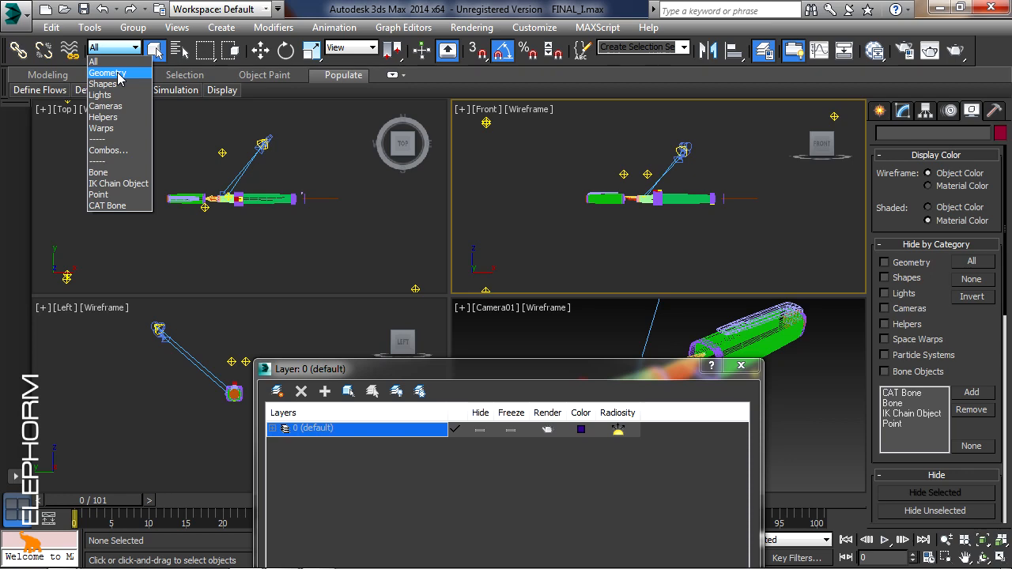
left_click(102, 95)
mouse_move(117, 95)
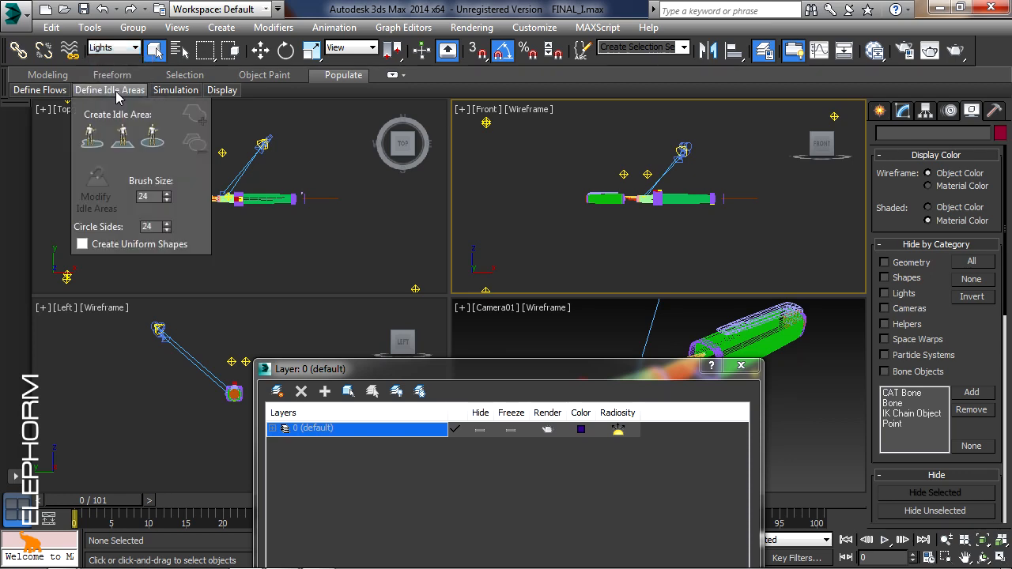
left_click(218, 222)
key("ctrl+a")
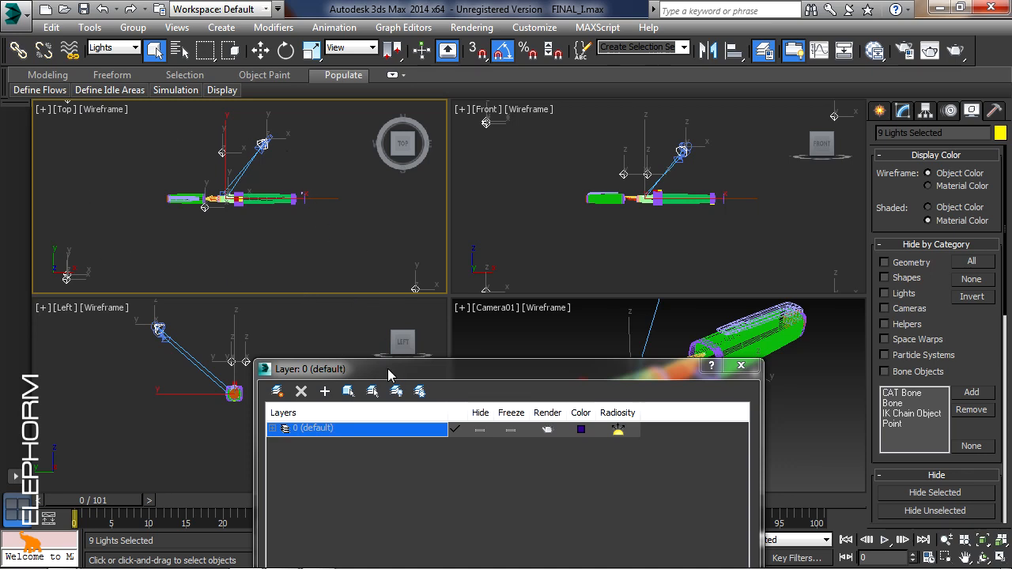
- Create a new layer containing the selected lights, and check its contents against layer 0 (default)
left_click_drag(414, 375, 529, 52)
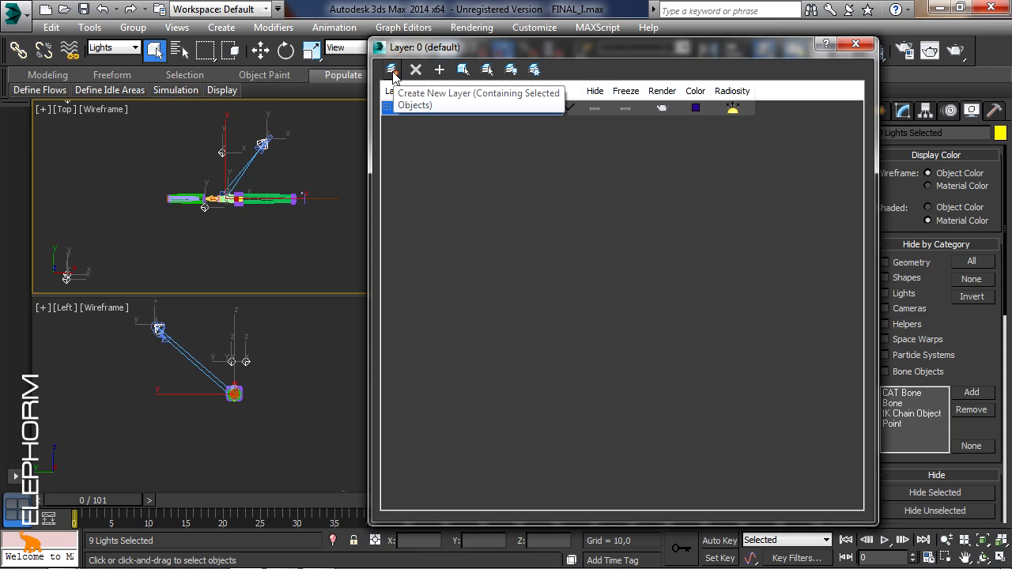
left_click(392, 71)
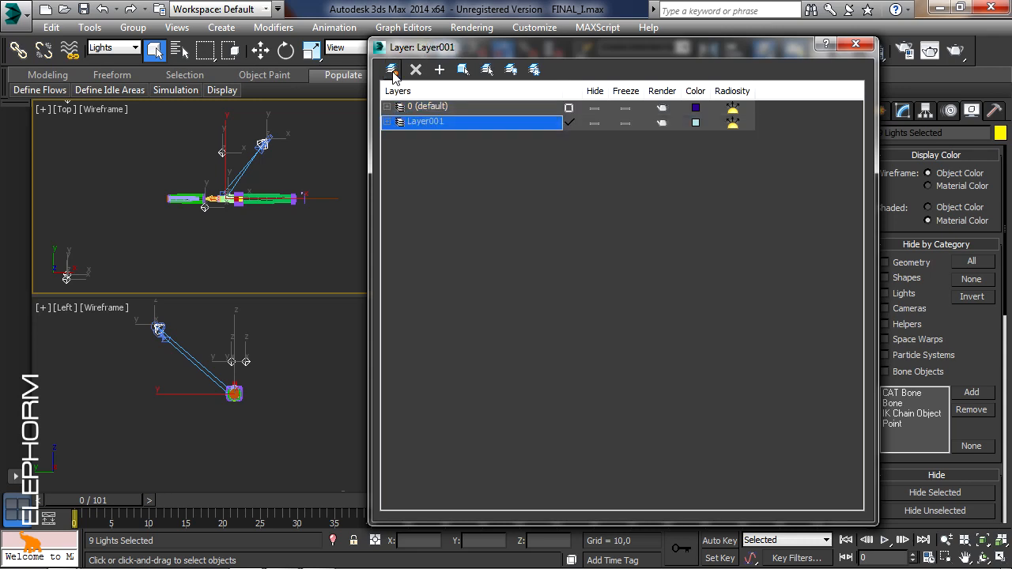
left_click(387, 123)
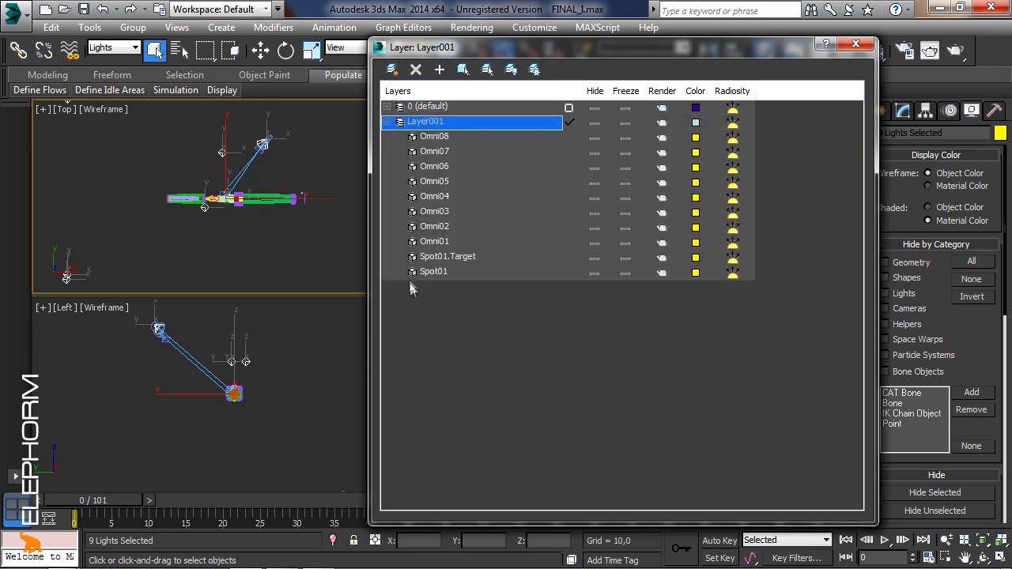
left_click(387, 108)
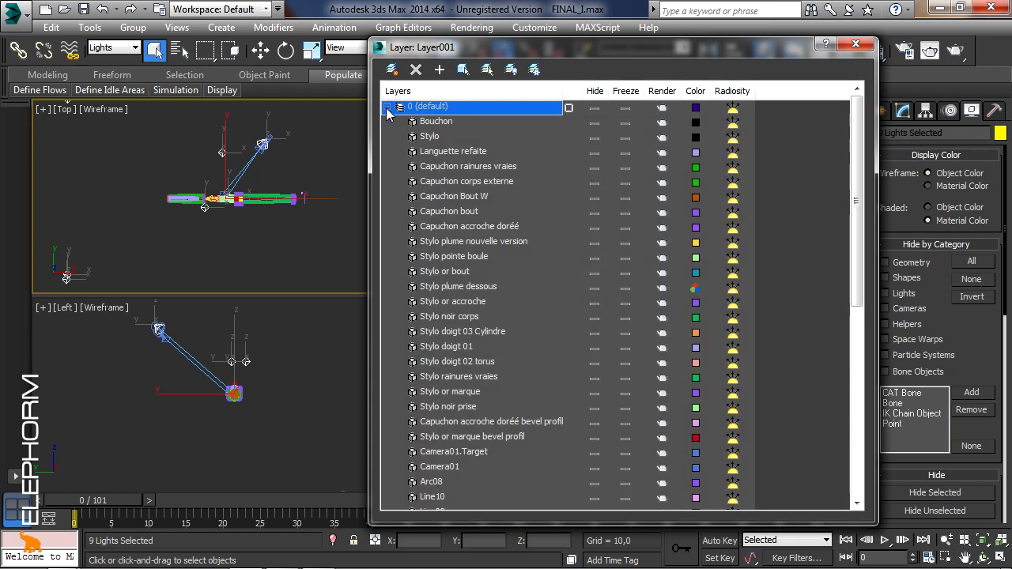
left_click(387, 108)
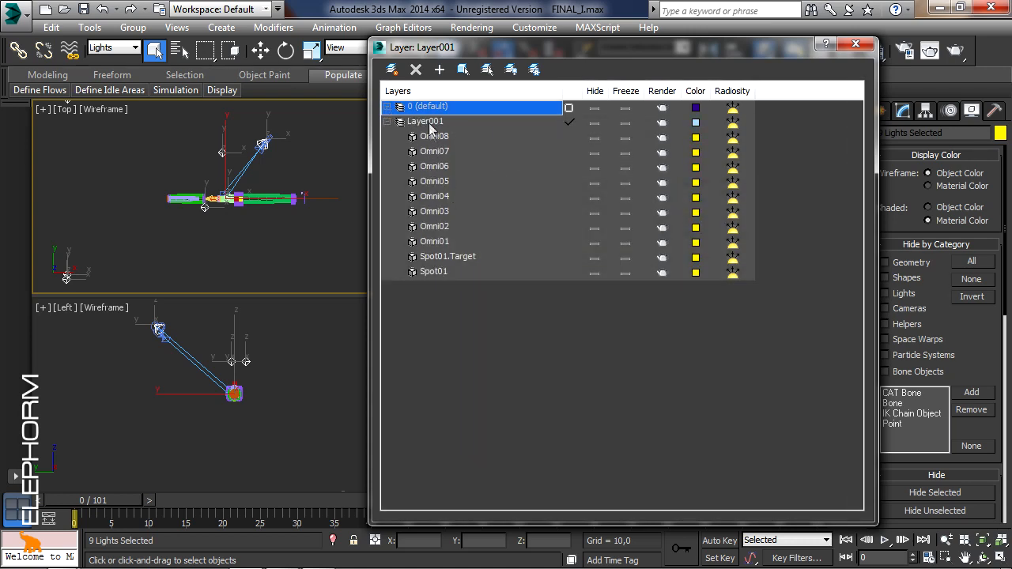
- Rename the new lights layer Layer001 as Lumieres
left_click(416, 123)
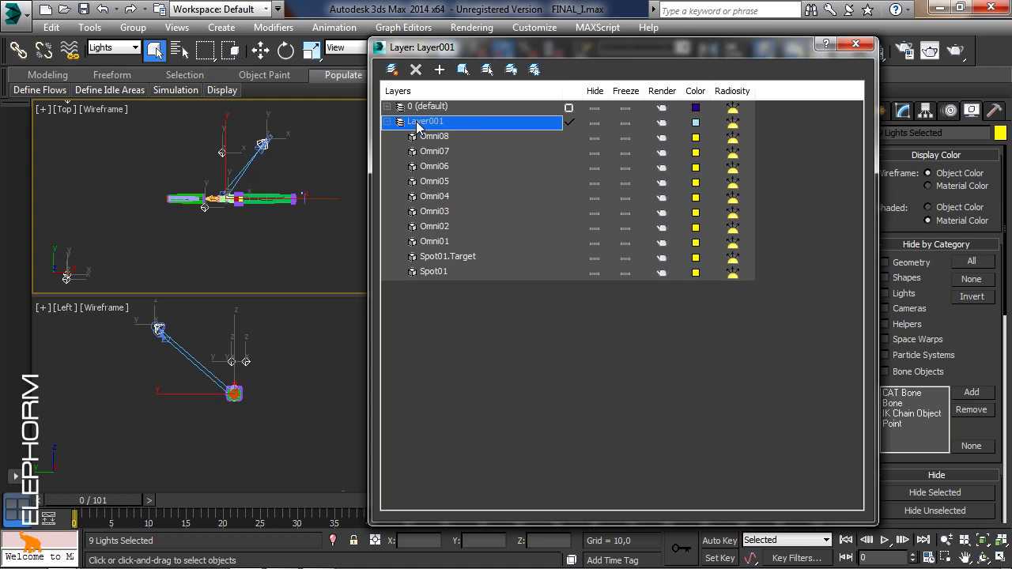
left_click(438, 123)
left_click(437, 122)
double_click(413, 120)
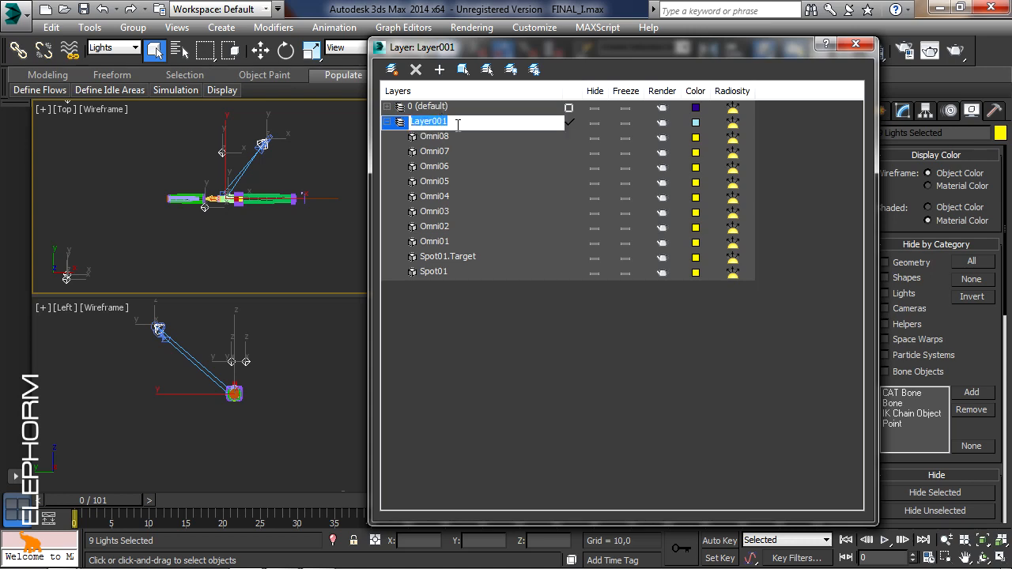
left_click(452, 302)
right_click(426, 122)
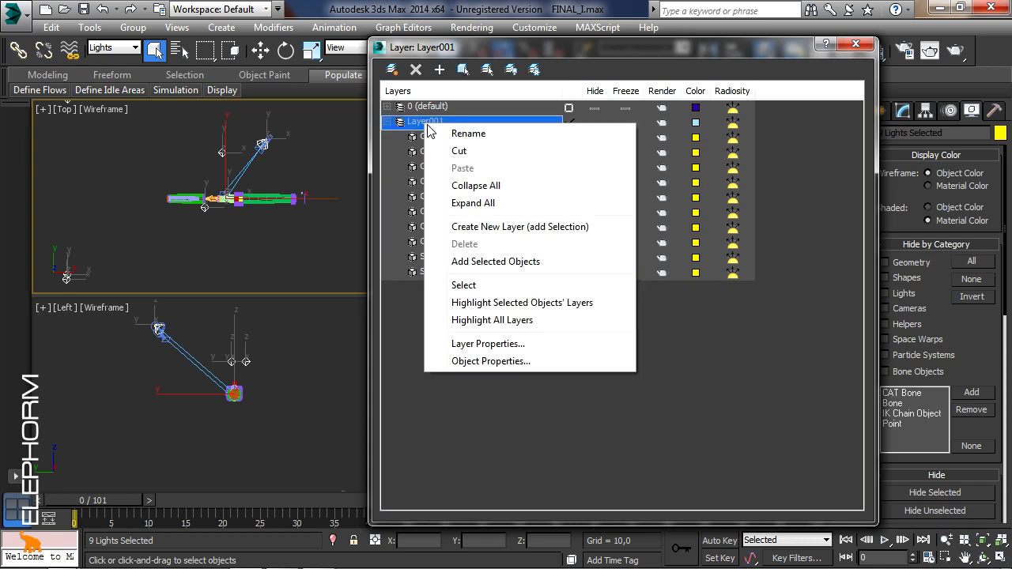
left_click(468, 134)
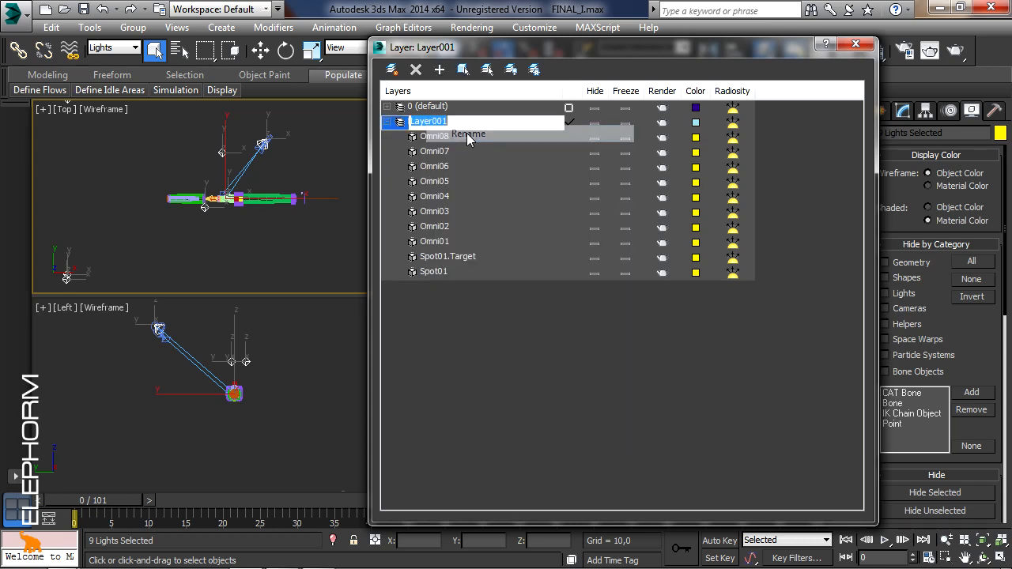
type("Lumiere")
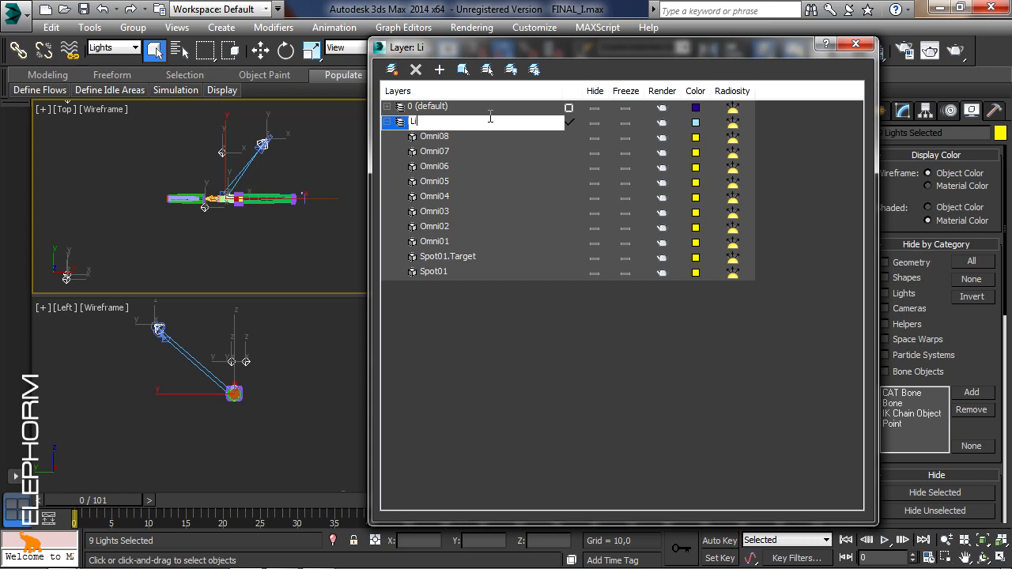
type("s")
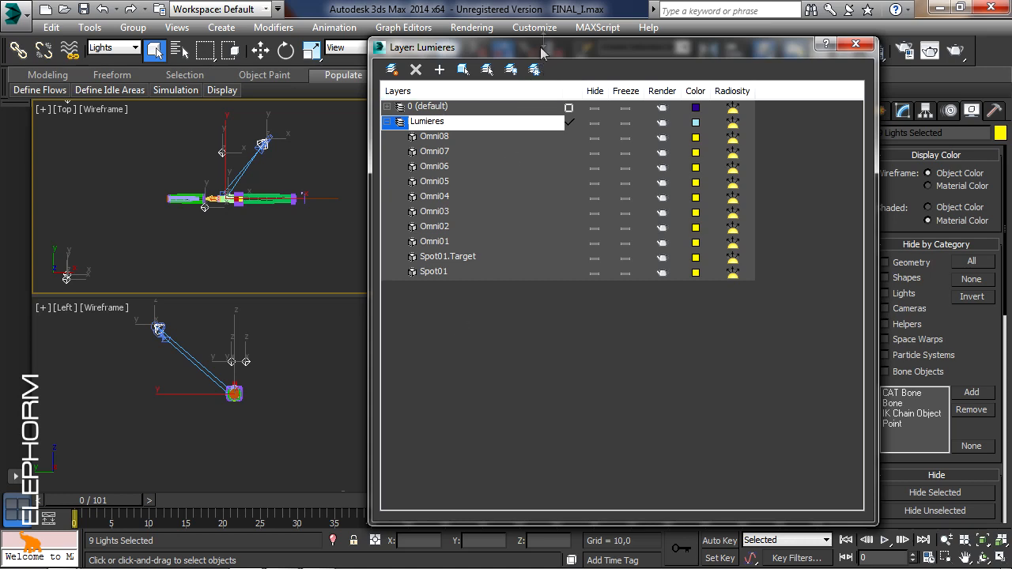
left_click_drag(543, 40, 548, 80)
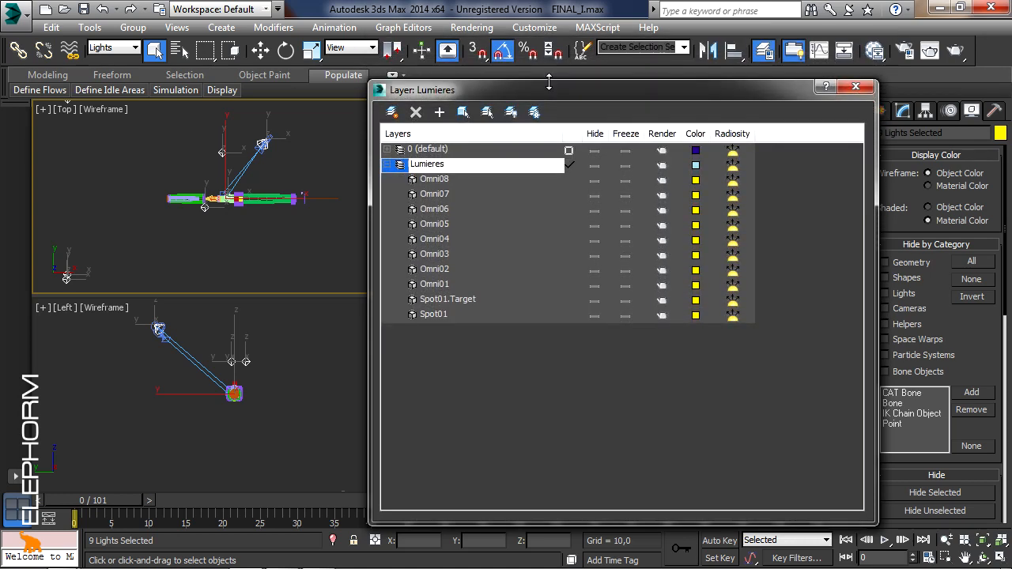
left_click(494, 398)
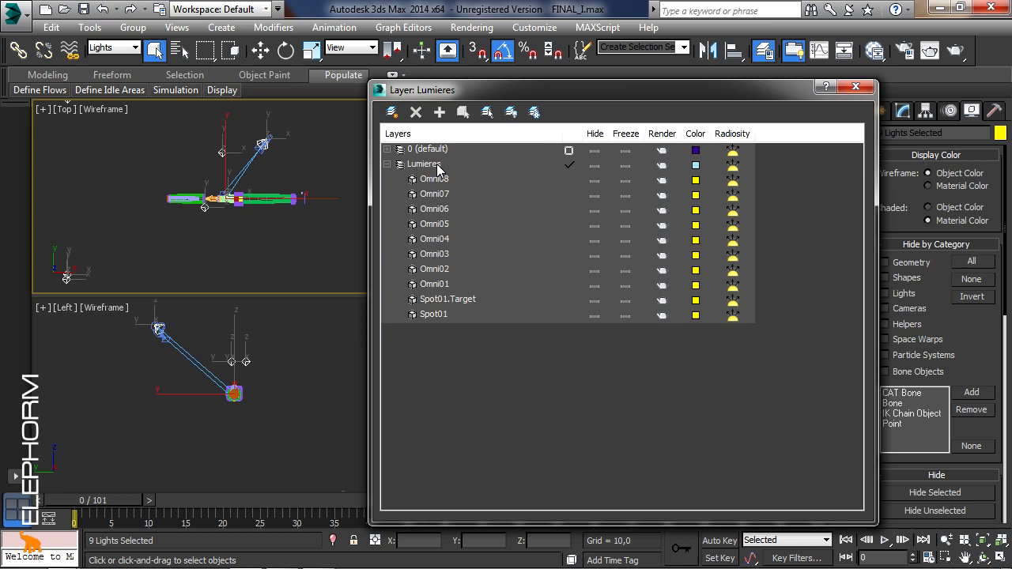
- Select the Bouchon and Stylo groups listed in layer 0 (default) and create a new layer containing them
left_click(387, 163)
left_click(387, 149)
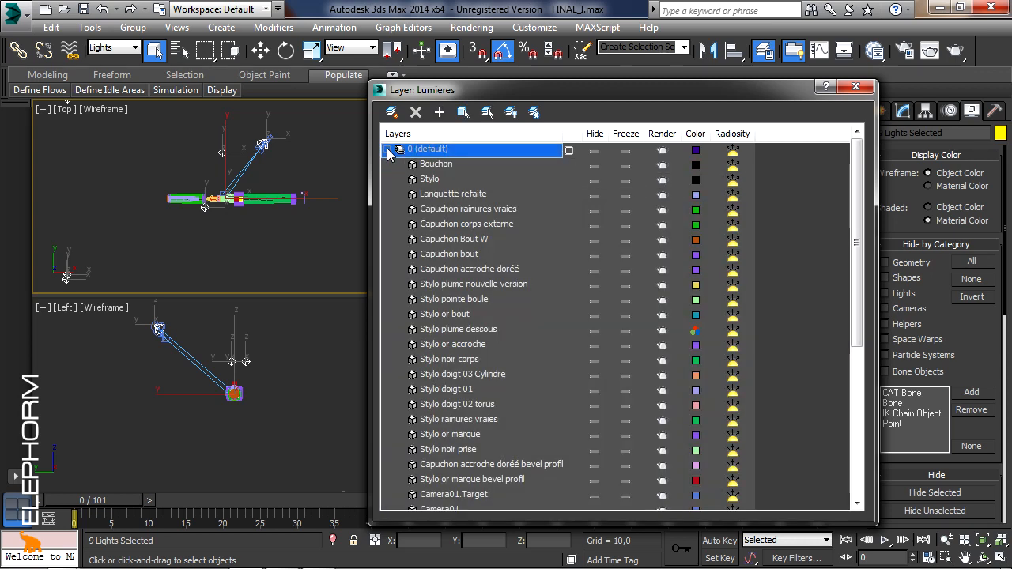
left_click(443, 164)
left_click(438, 181, "ctrl")
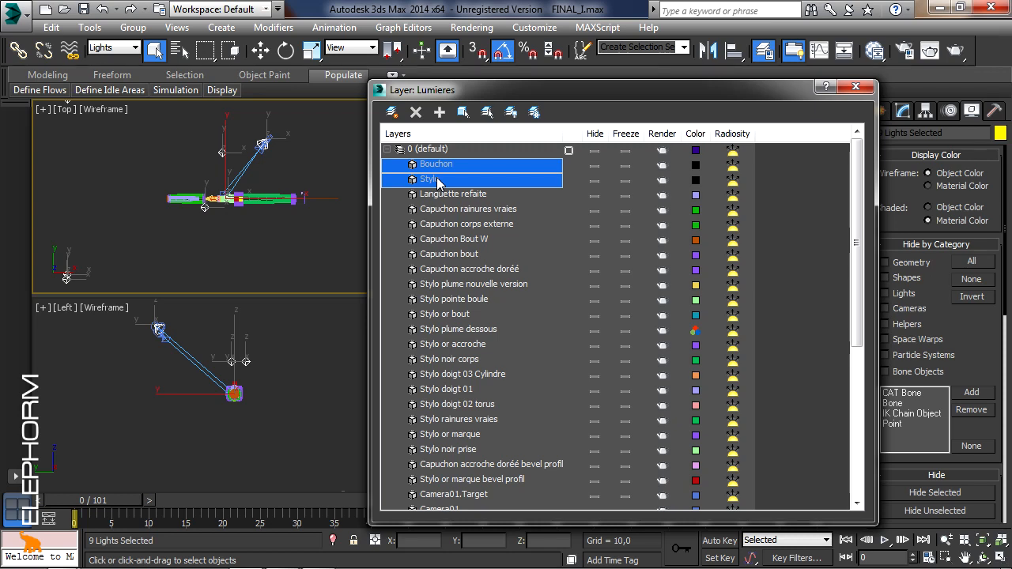
left_click(463, 112)
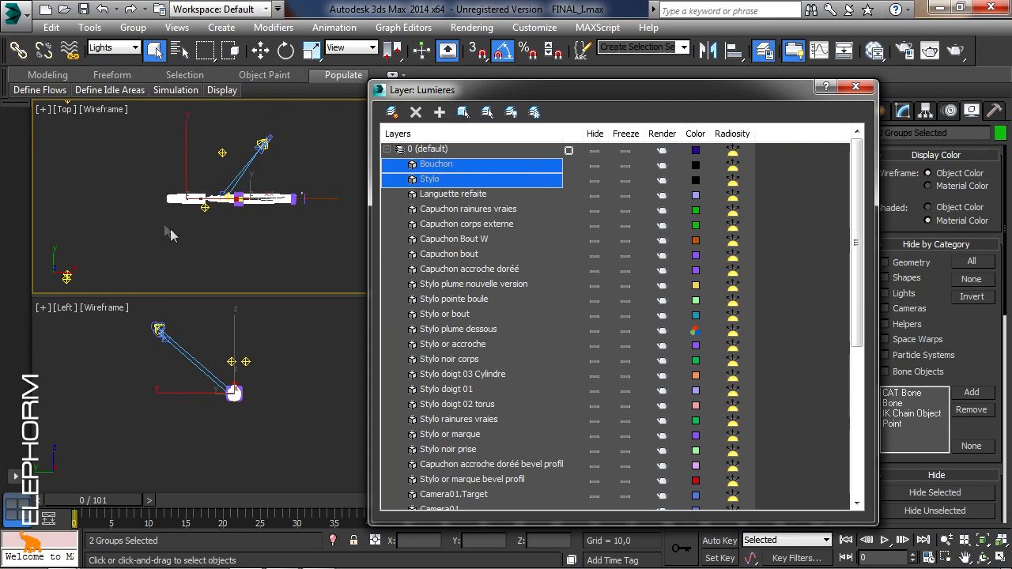
left_click(391, 113)
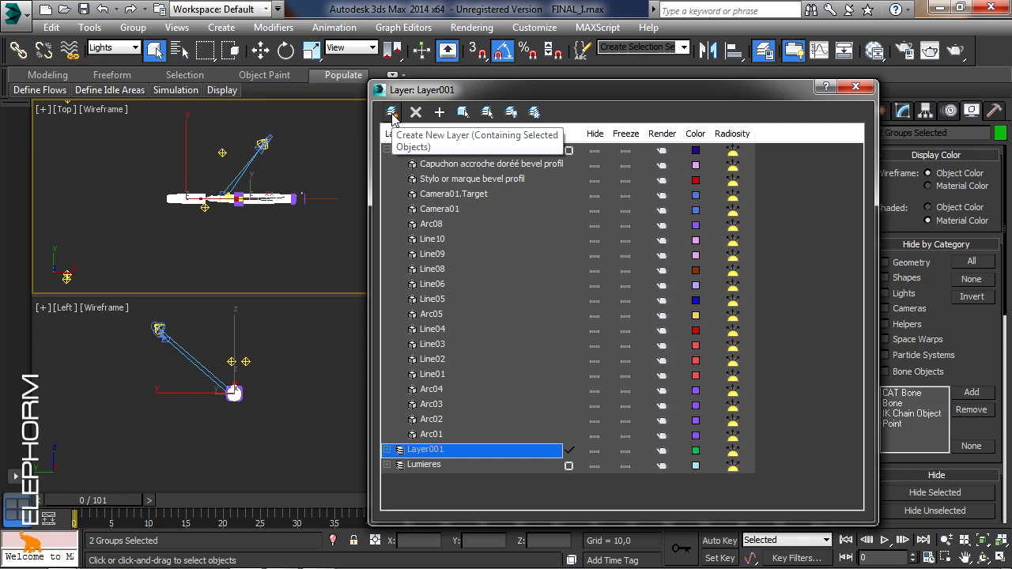
- Rename the new layer holding the pen groups as Stylo
left_click(437, 450)
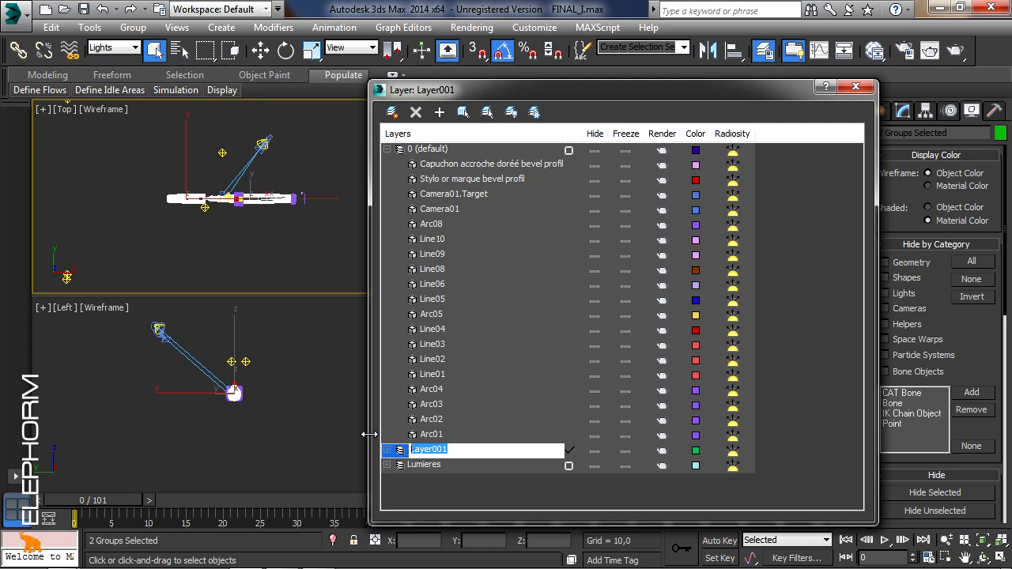
type("Stylo")
left_click(471, 497)
- Review the objects in the Stylo layer, collapse it and layer 0 (default), and highlight Stylo
left_click(396, 453)
scroll(490, 420, "down", 6)
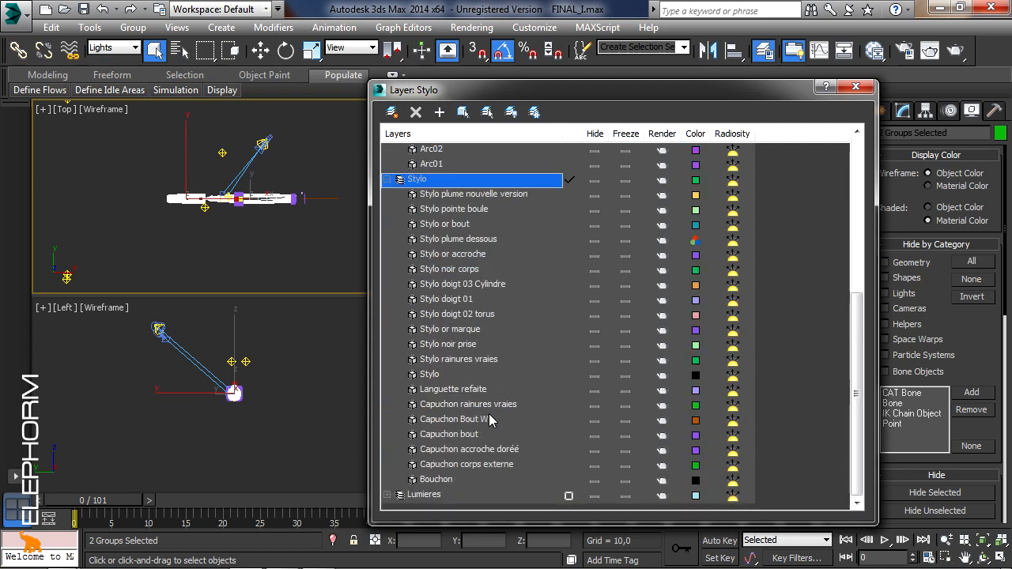
left_click(388, 180)
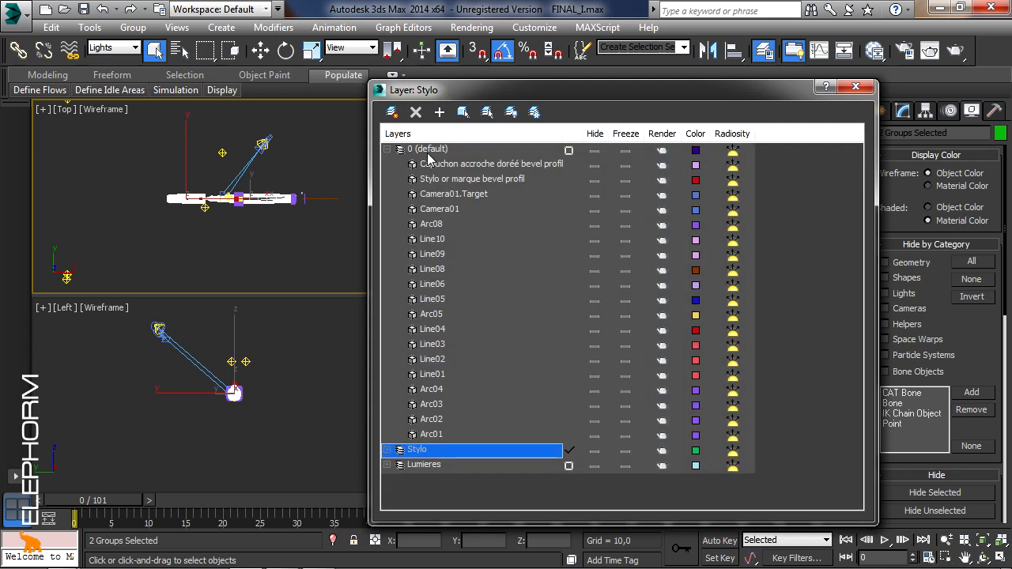
left_click(387, 150)
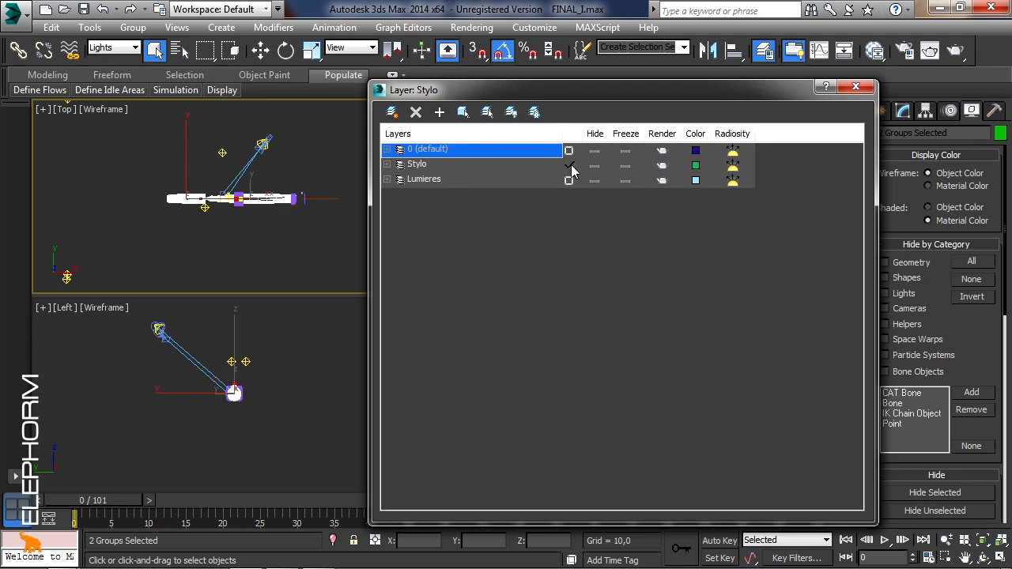
left_click(416, 165)
- Create a box about 60 long, 80 wide and 104 high in the Top viewport with Stylo as the current layer
left_click_drag(566, 91, 536, 248)
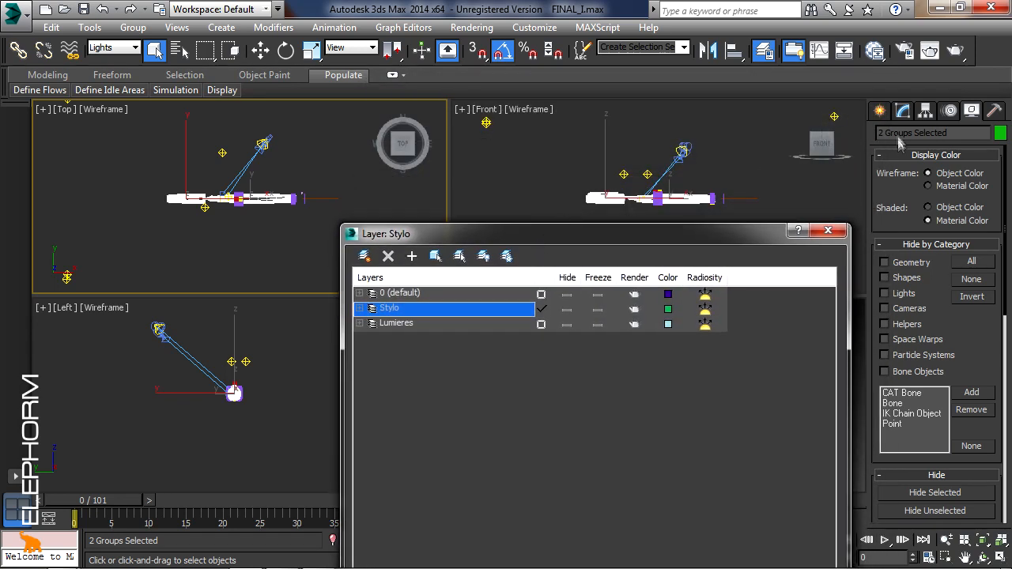
left_click(882, 112)
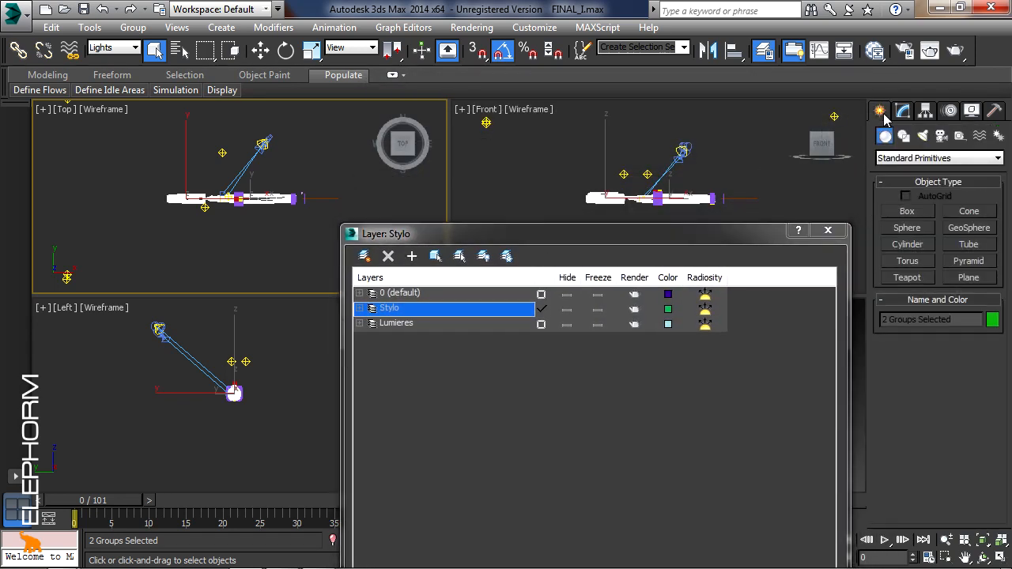
left_click(909, 212)
left_click_drag(154, 245, 210, 204)
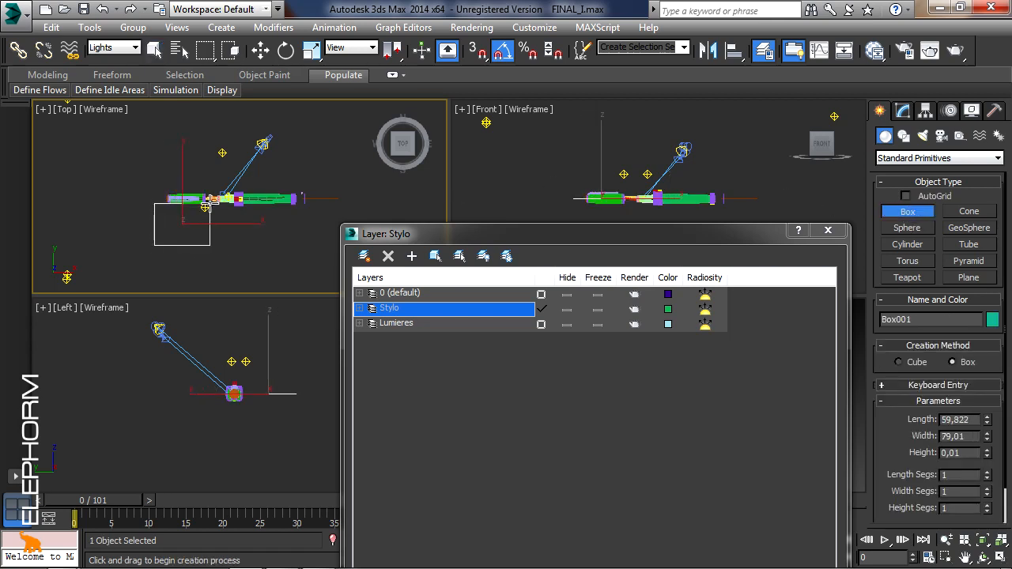
left_click(227, 131)
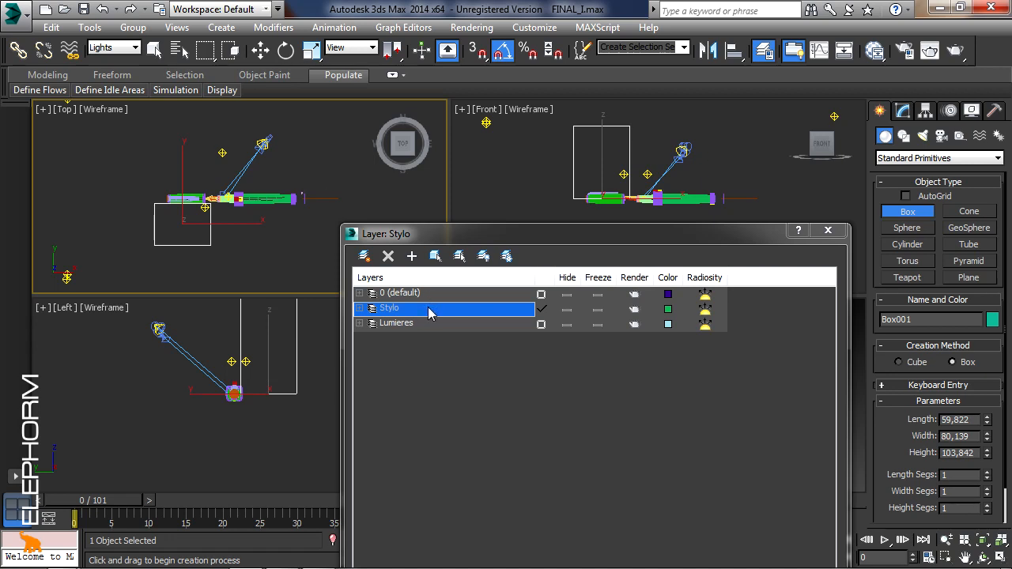
- Expand and hide the Stylo layer, and create a teapot with a radius of about 35 in the Top viewport
left_click(359, 308)
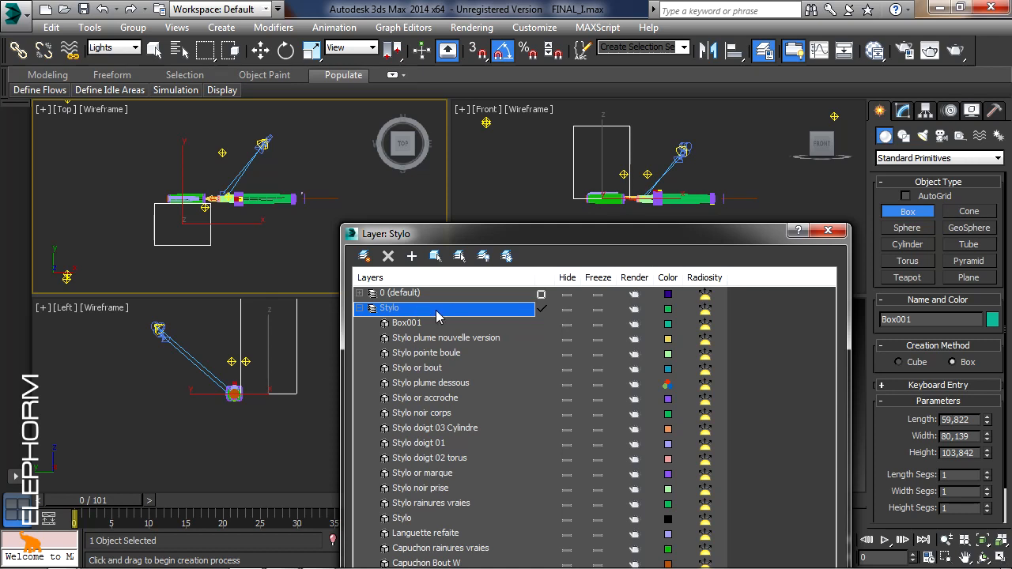
left_click(567, 309)
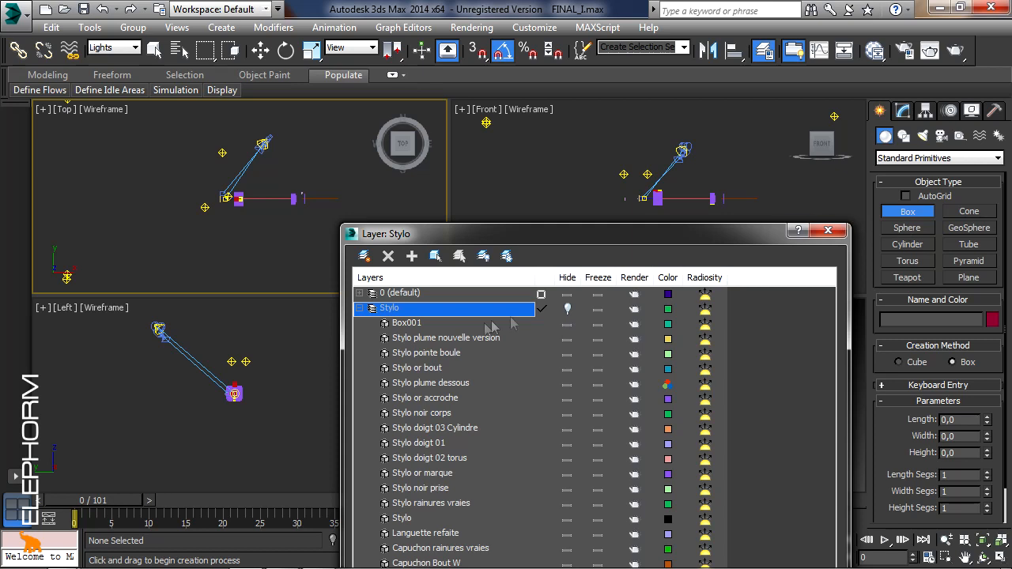
left_click(916, 277)
left_click_drag(253, 232, 278, 217)
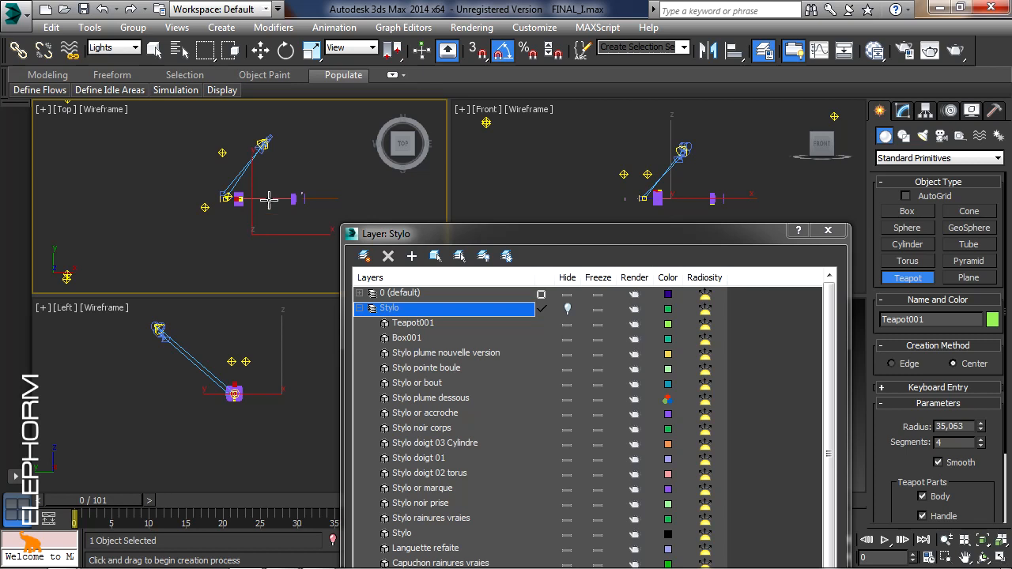
- Unhide the Stylo layer and make layer 0 (default) the current layer
left_click_drag(348, 233, 358, 183)
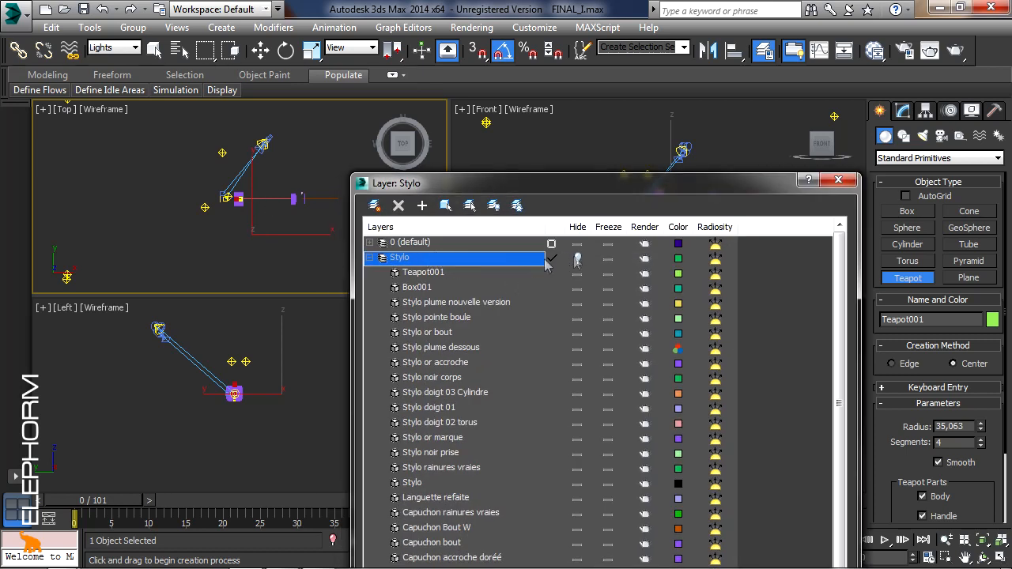
left_click_drag(594, 186, 643, 129)
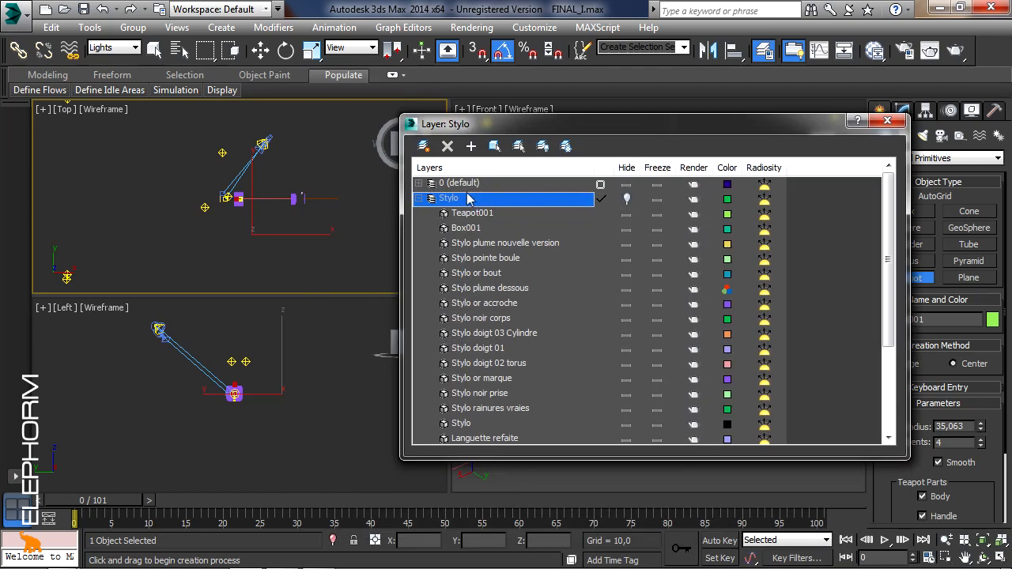
left_click(626, 199)
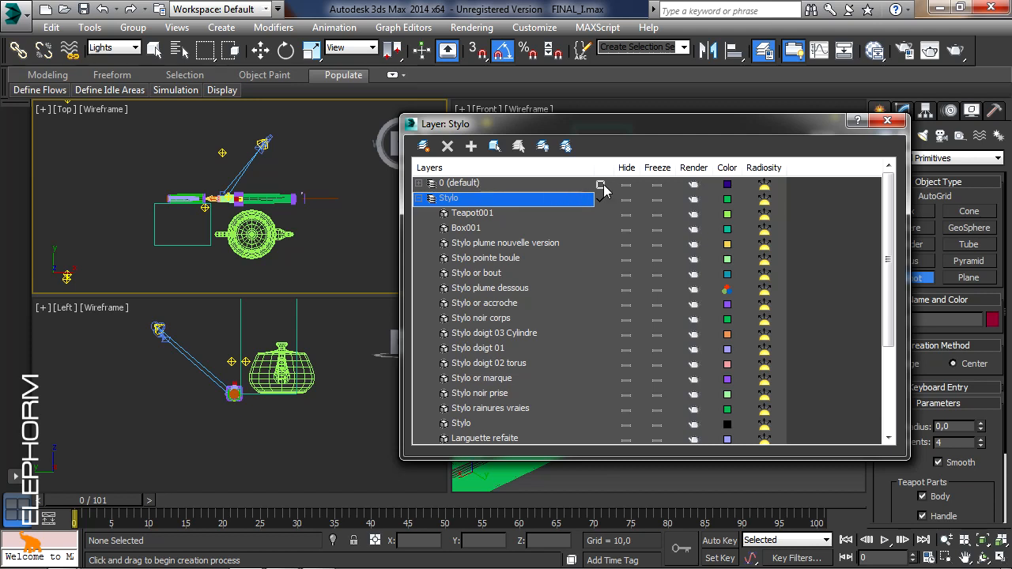
left_click(601, 185)
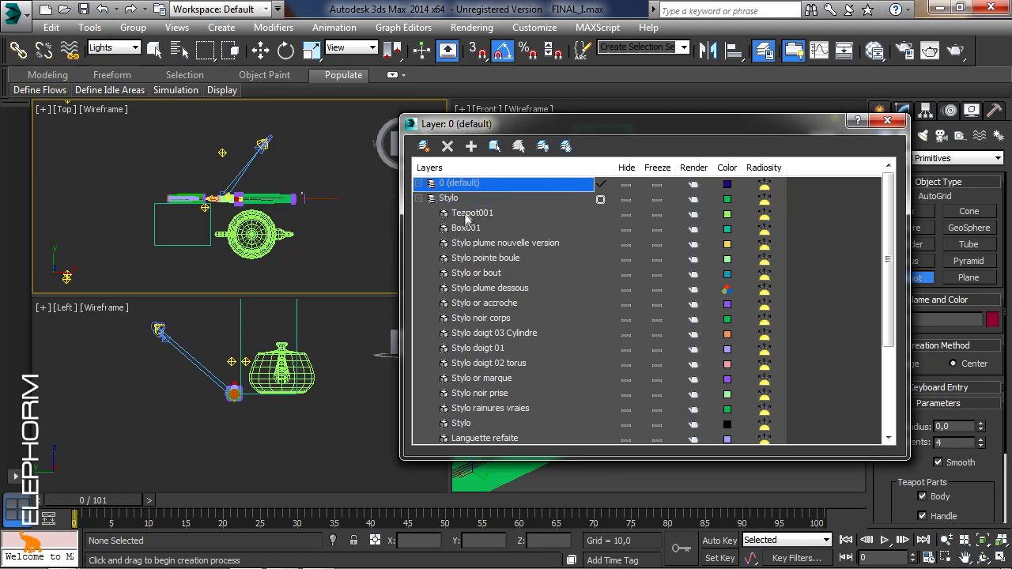
- Expand layer 0 (default) to review its remaining objects, and collapse both it and the Stylo layer
left_click(419, 184)
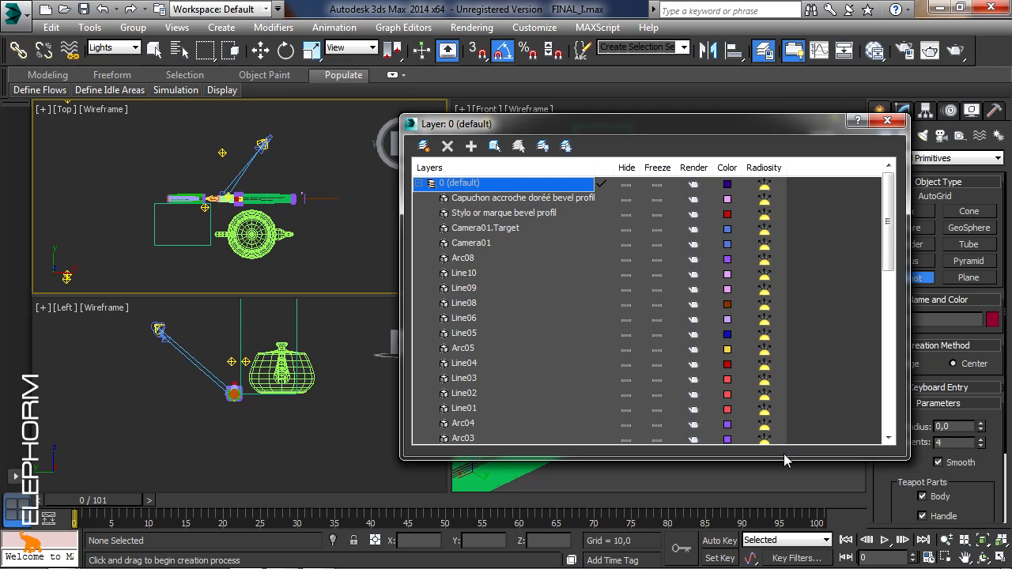
left_click_drag(783, 457, 771, 503)
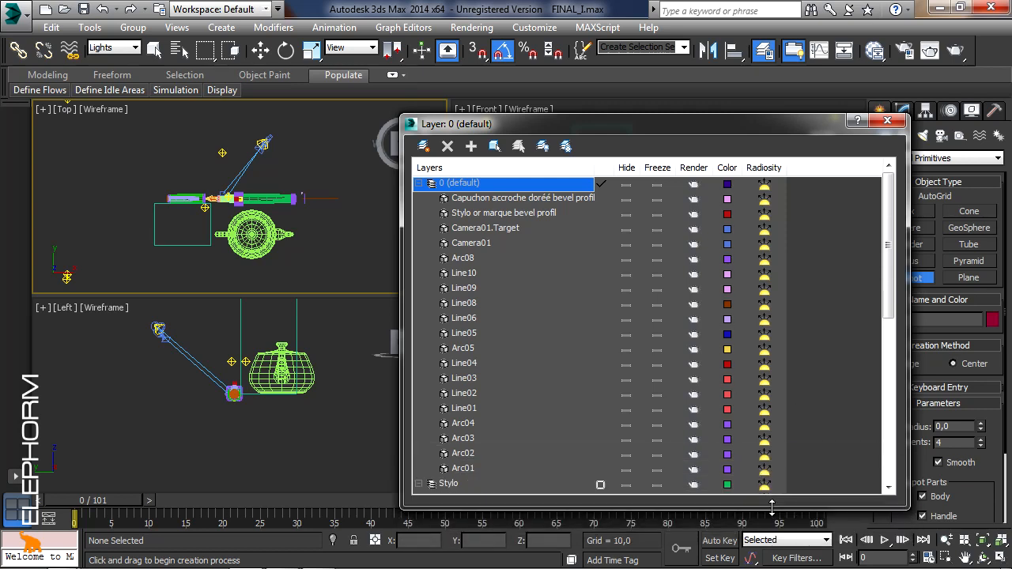
scroll(884, 316, "down", 3)
scroll(869, 364, "down", 4)
scroll(923, 418, "up", 10)
left_click(420, 184)
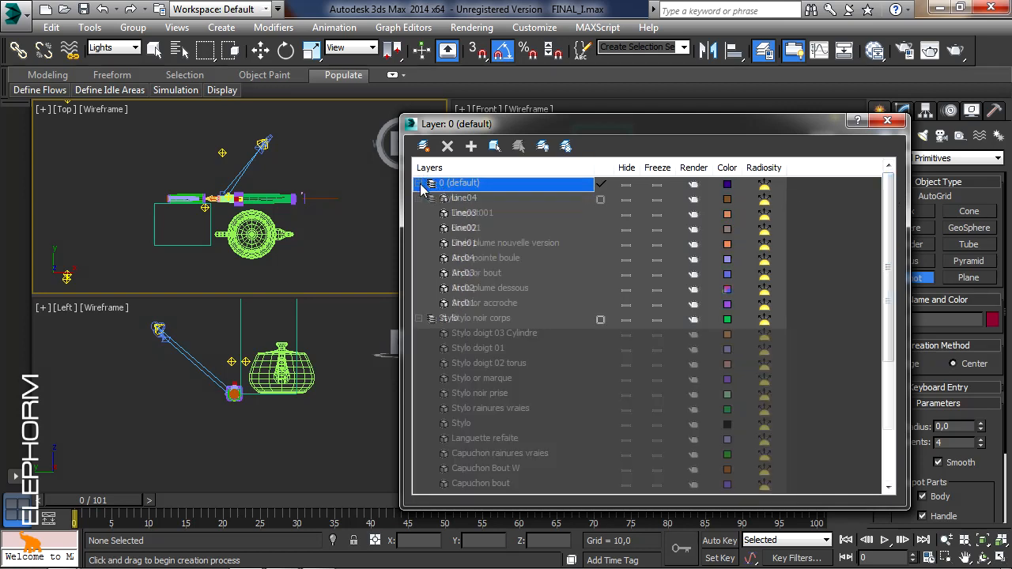
left_click(419, 199)
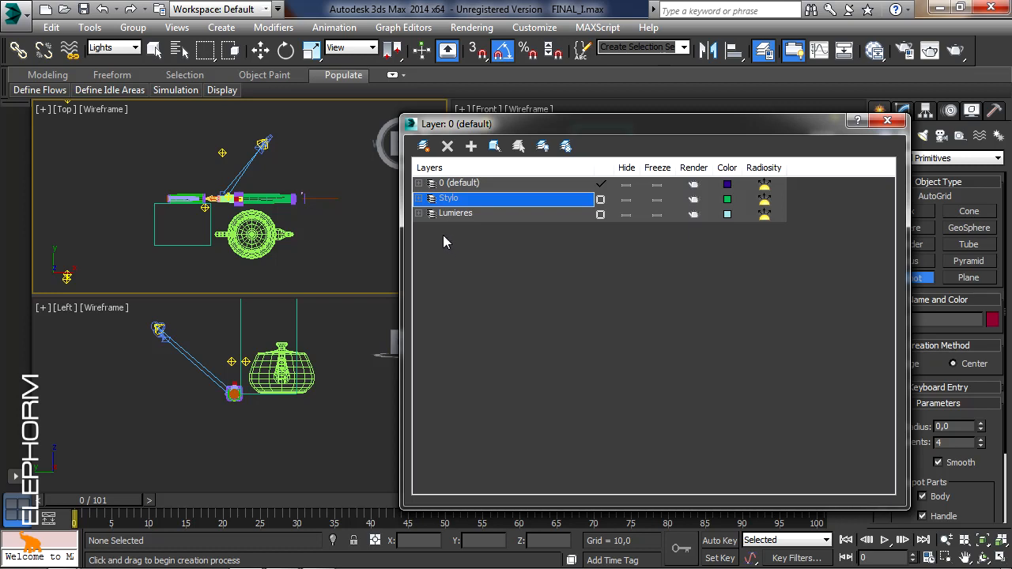
- Create a new empty layer and name it Shapes
left_click(423, 146)
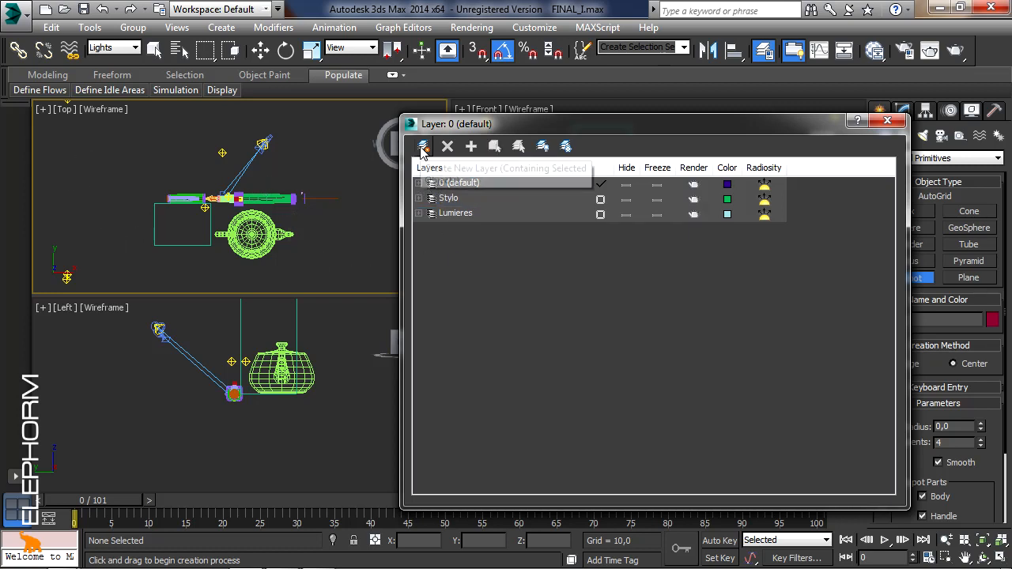
left_click(472, 205)
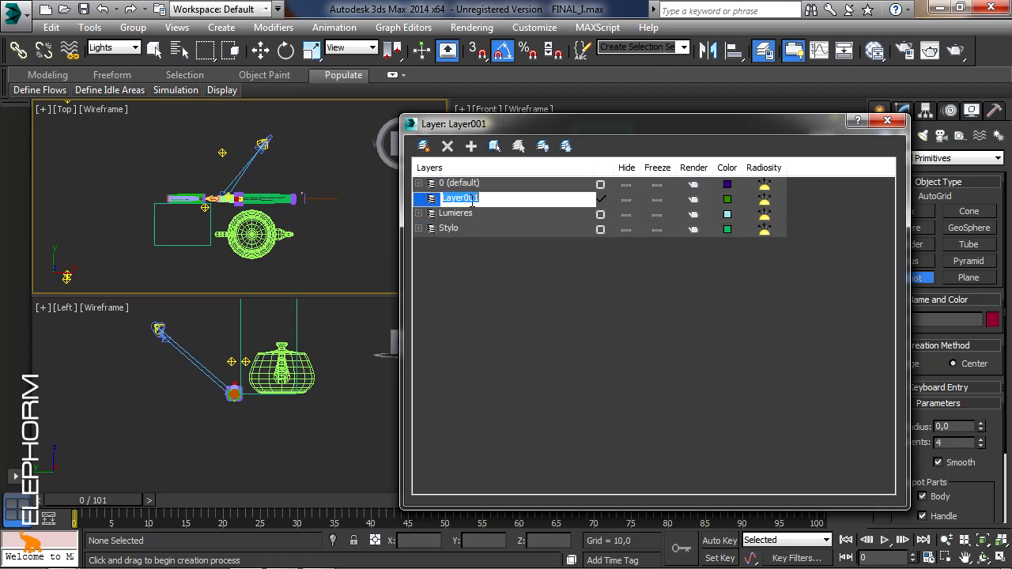
type("Shapes")
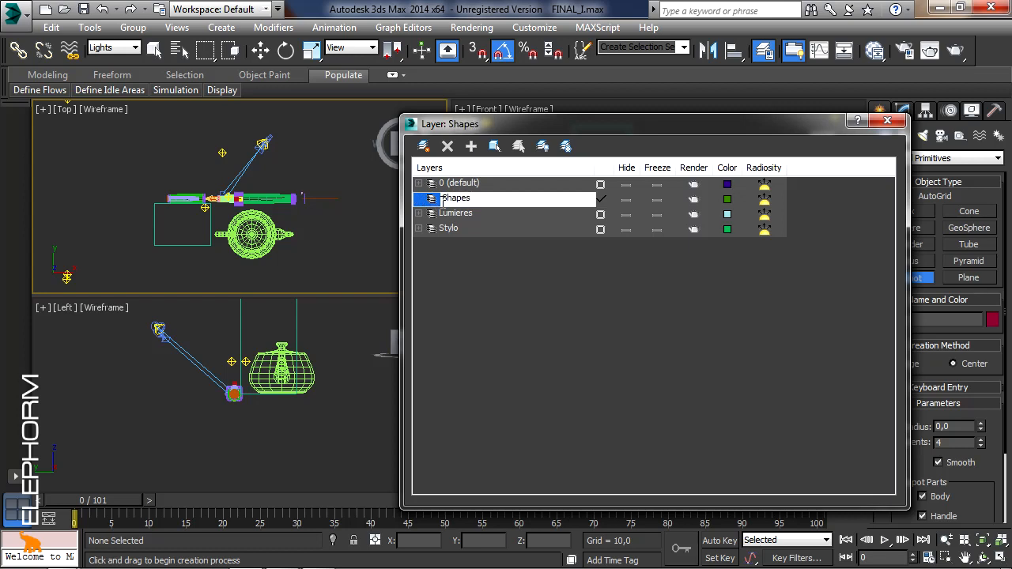
left_click(513, 295)
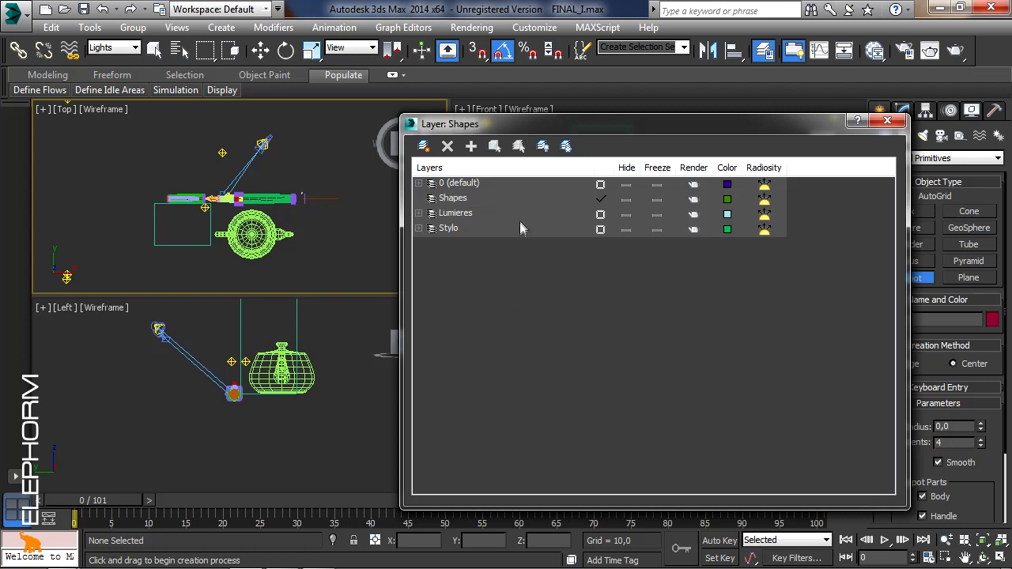
- Cut Line09 from layer 0 (default) and paste it into the Shapes layer
left_click(459, 183)
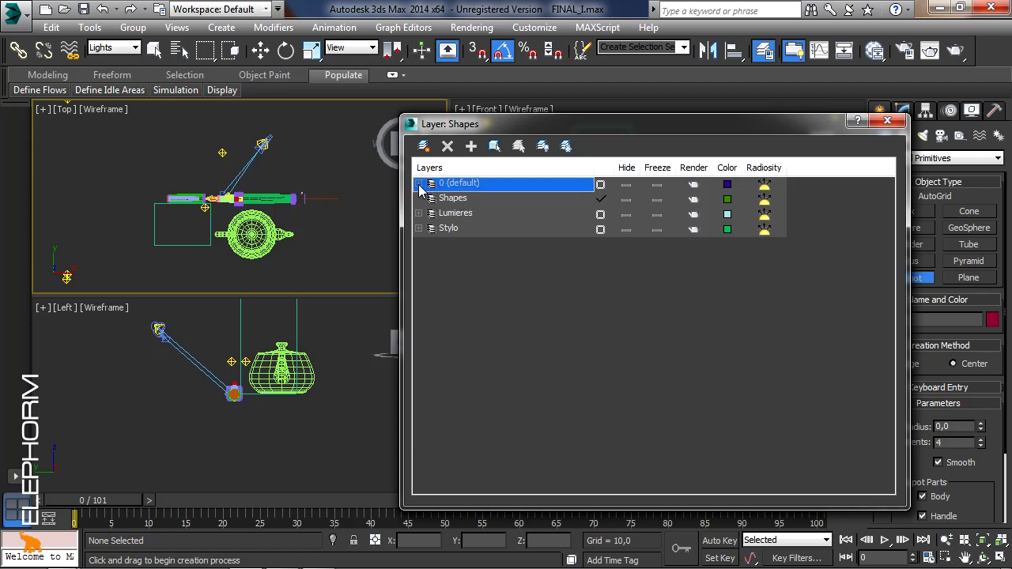
left_click(419, 183)
left_click(471, 261)
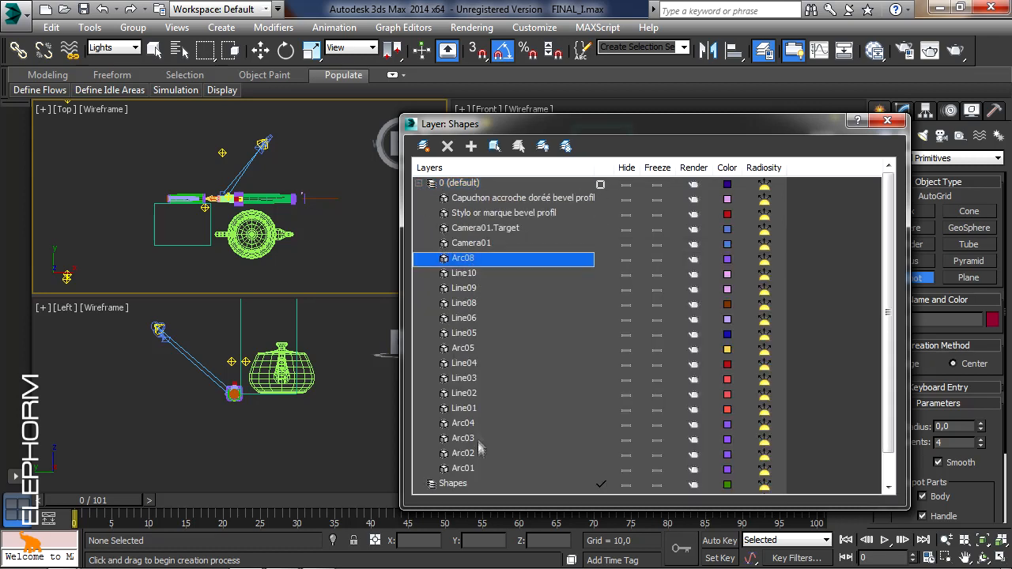
left_click(463, 468, "shift")
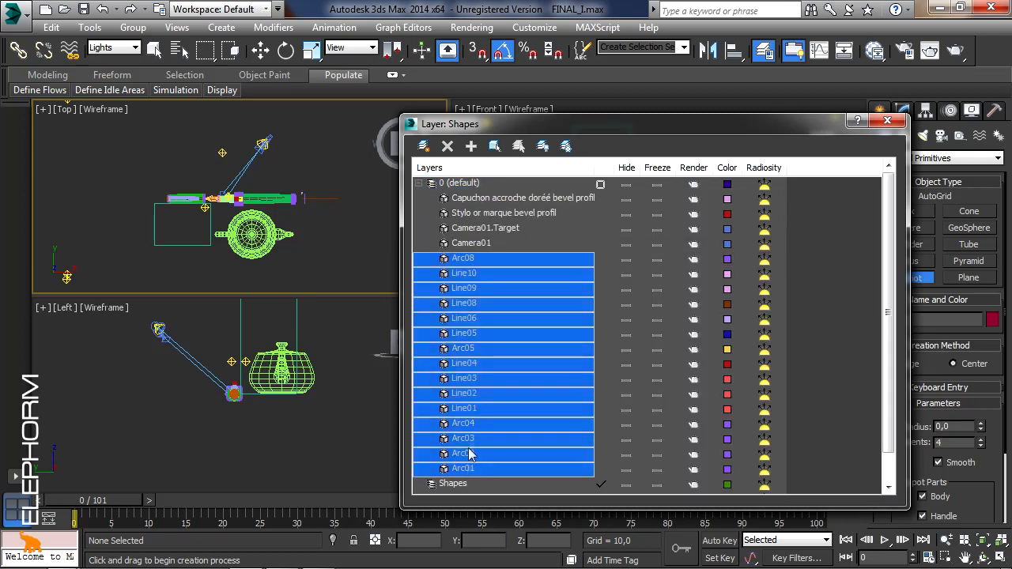
right_click(477, 291)
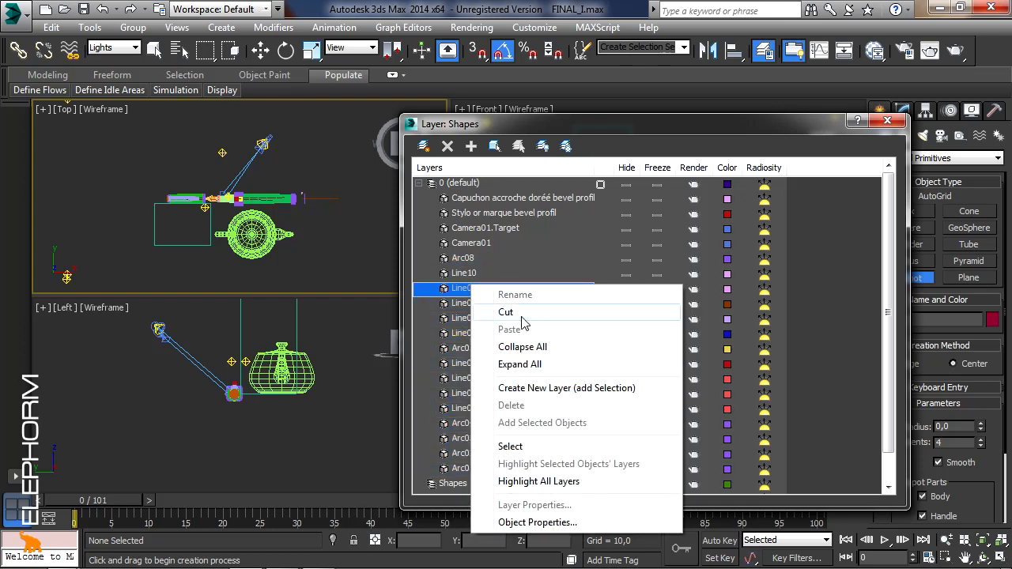
left_click(521, 316)
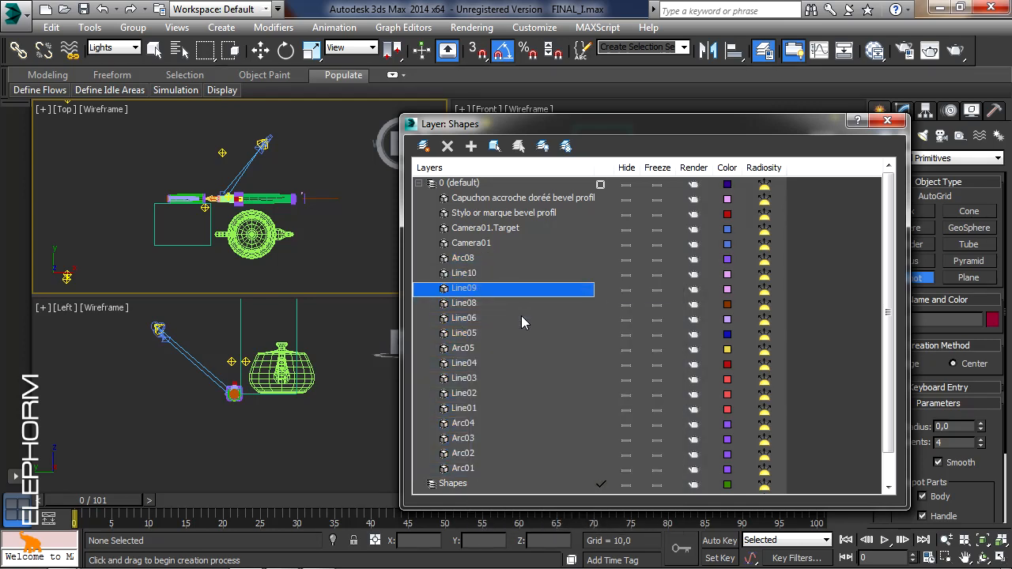
left_click(444, 485)
scroll(444, 489, "down", 1)
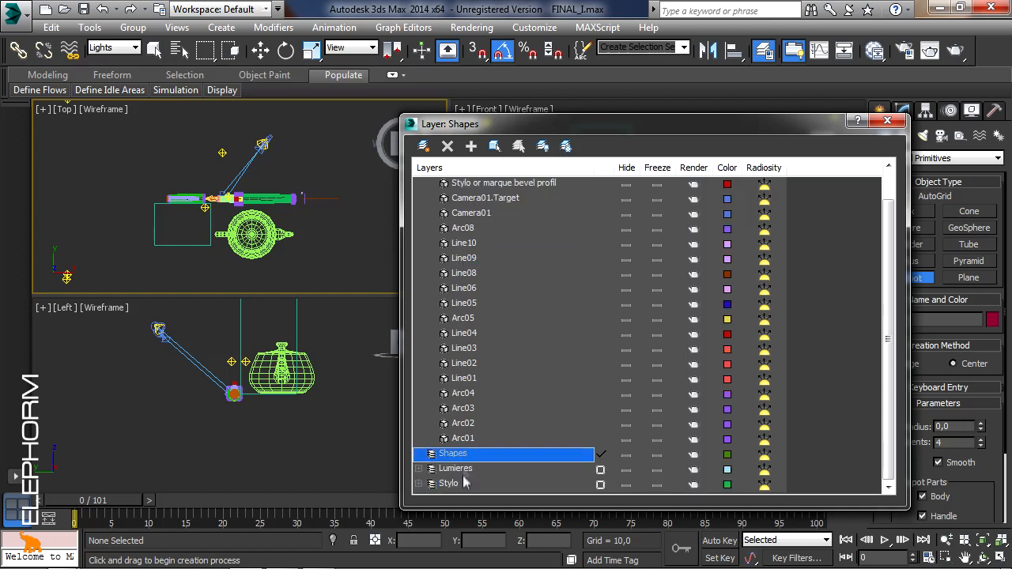
right_click(454, 461)
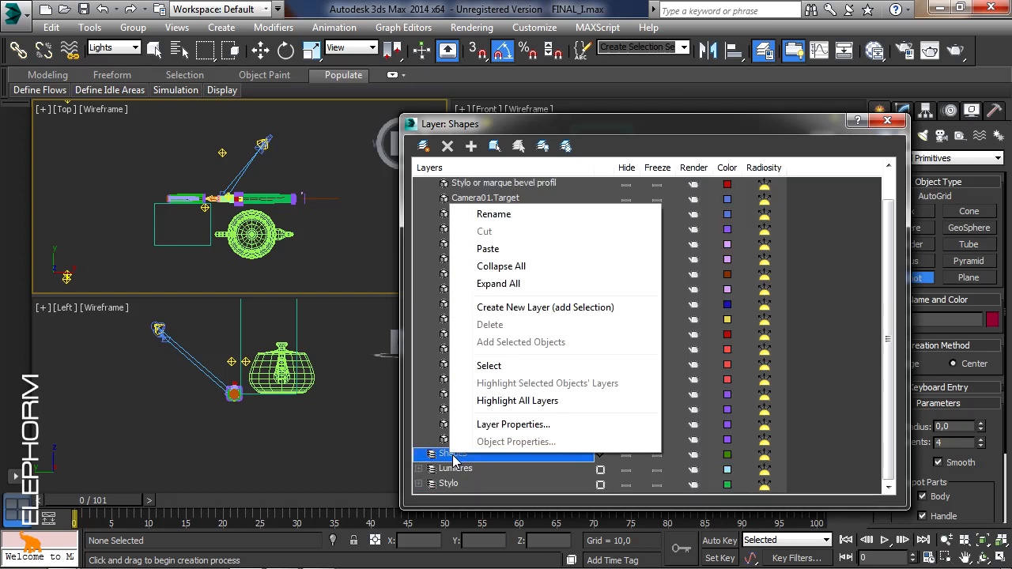
left_click(511, 249)
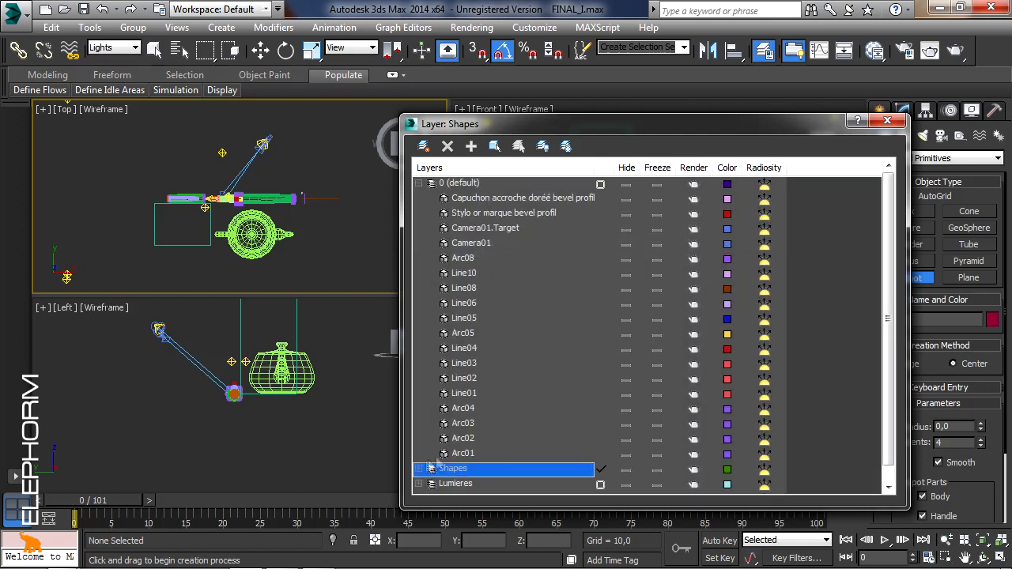
- Select the arcs and lines from Arc08 to Arc01 in layer 0 (default) and add them to the Shapes layer
left_click(472, 261)
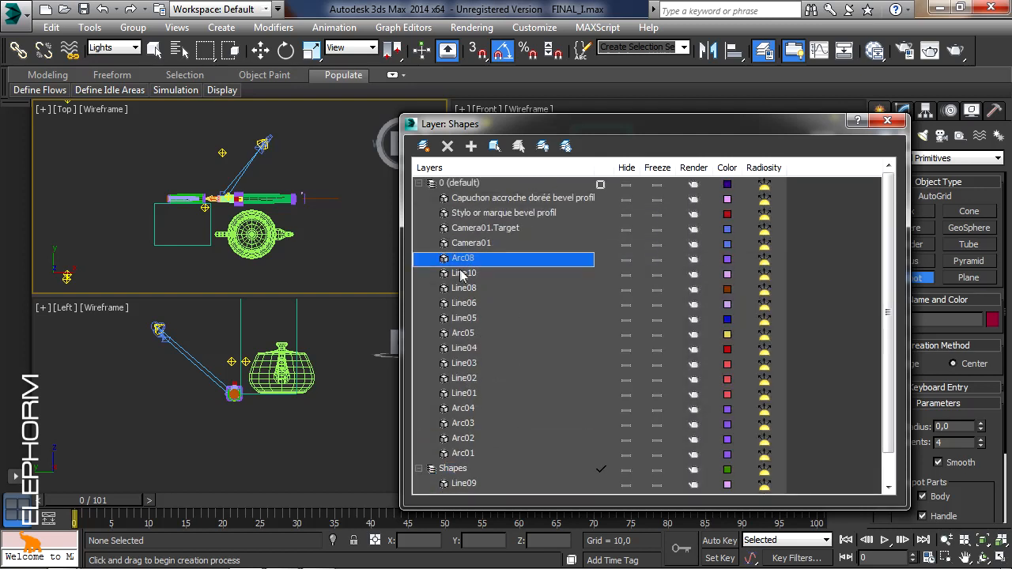
scroll(887, 330, "down", 1)
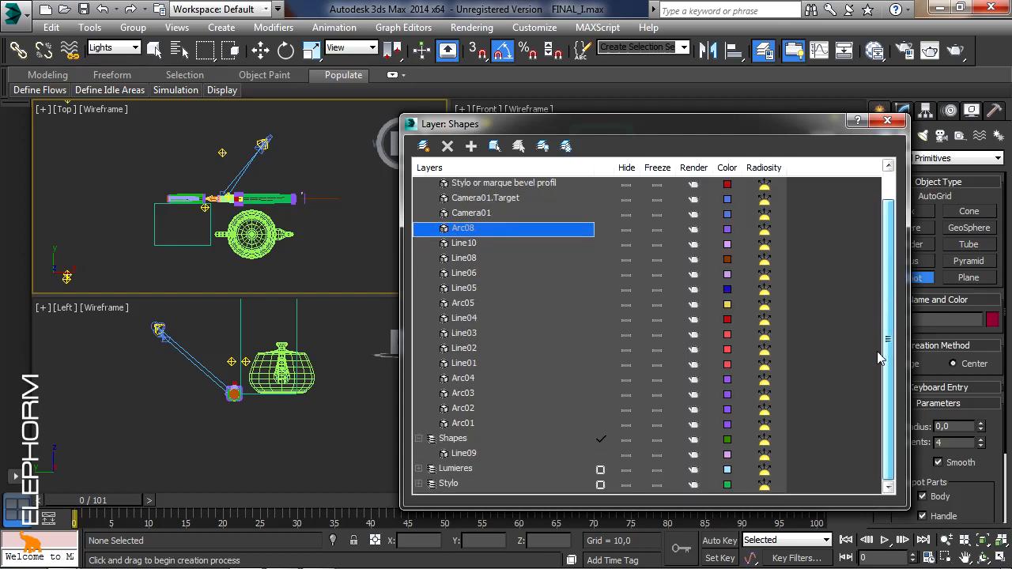
left_click_drag(573, 117, 582, 39)
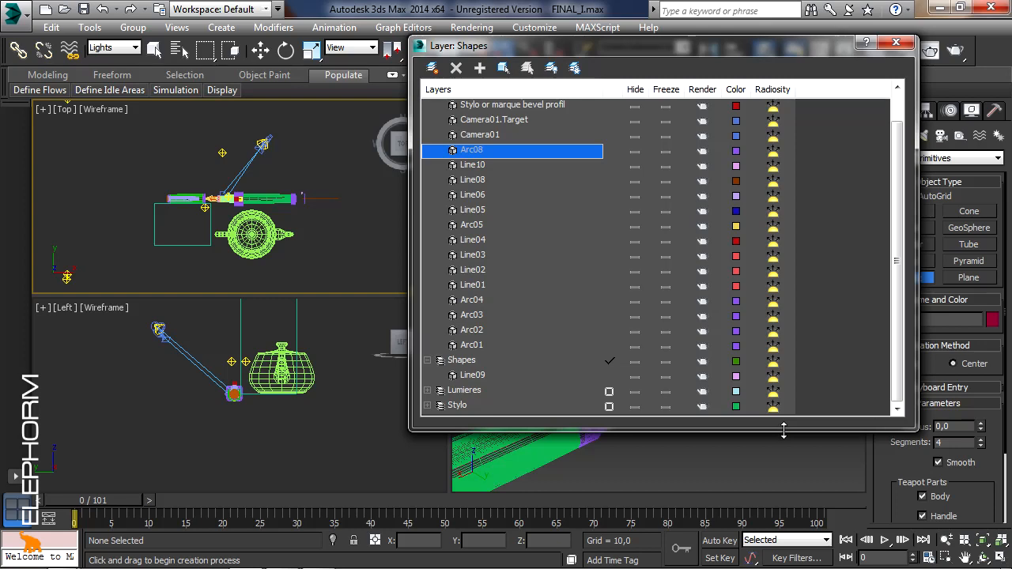
left_click_drag(783, 429, 783, 503)
left_click_drag(915, 503, 829, 510)
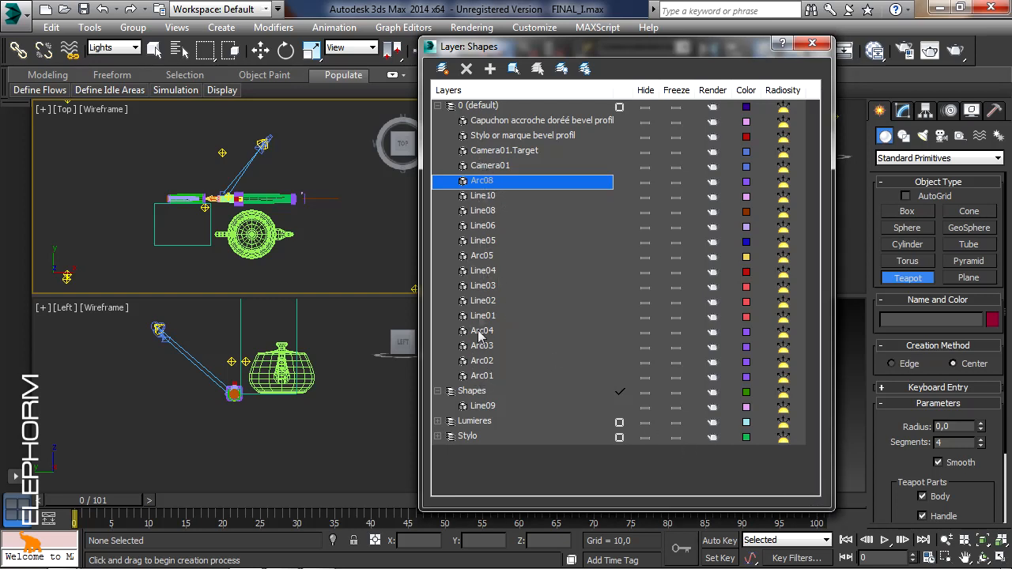
left_click(483, 377, "shift")
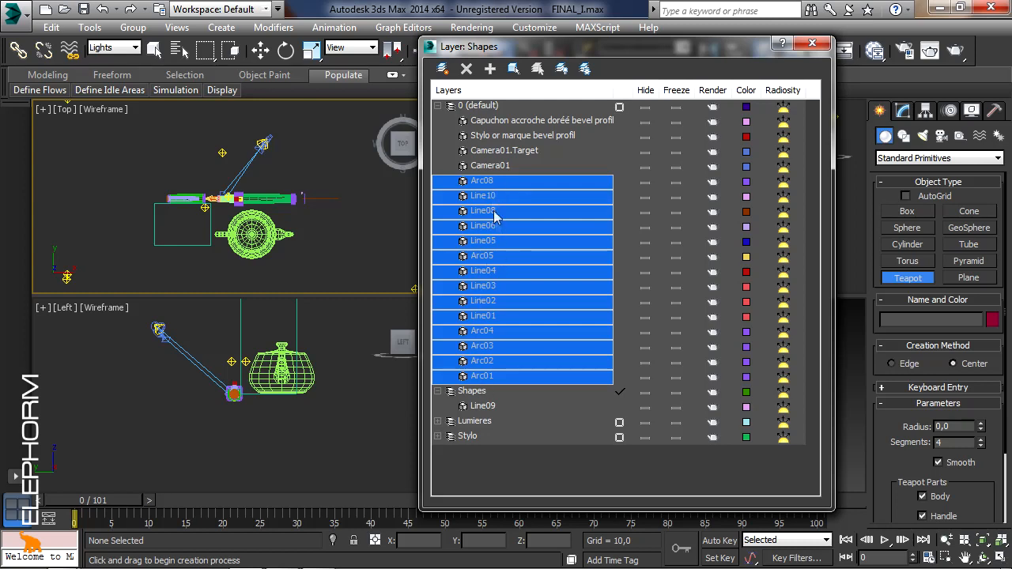
left_click(520, 69)
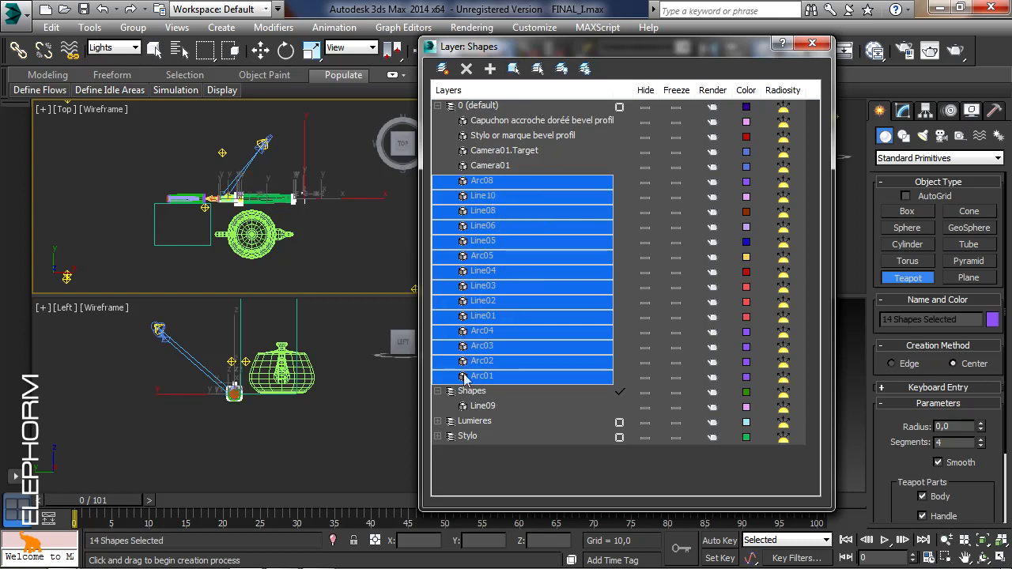
left_click(479, 394)
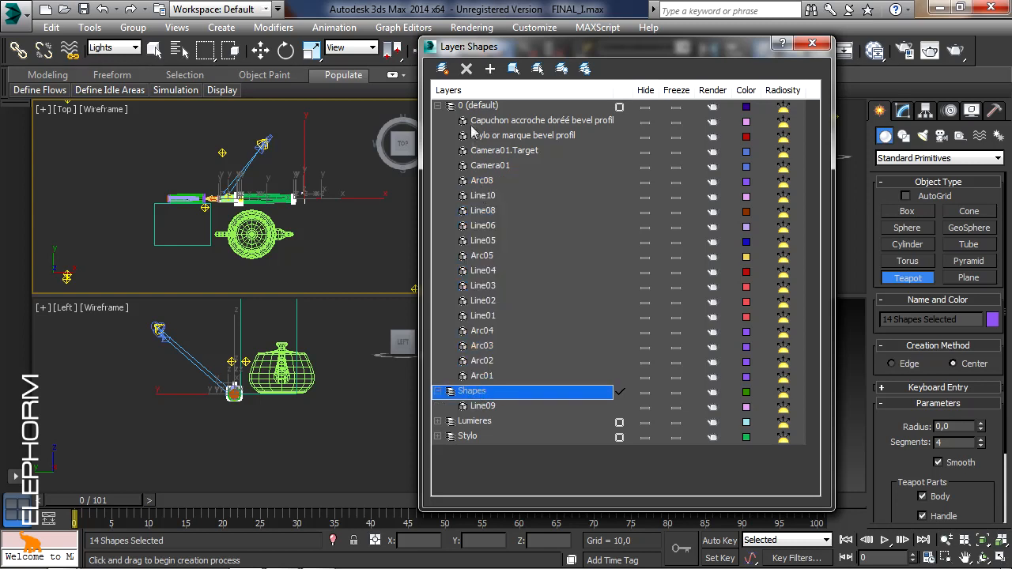
left_click(491, 70)
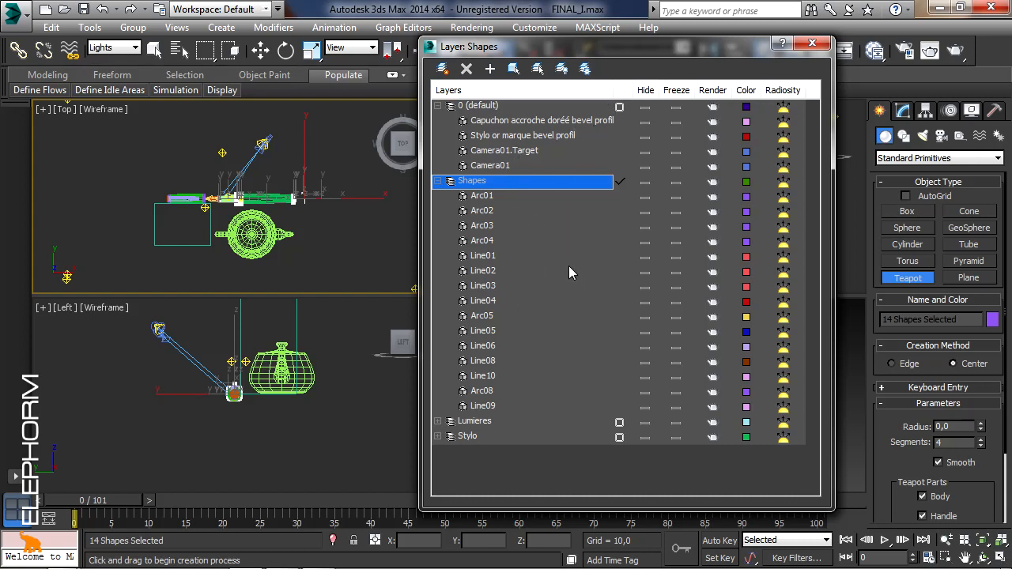
- Collapse layer 0 (default), check the contents of the Shapes layer, and collapse it too
left_click(437, 183)
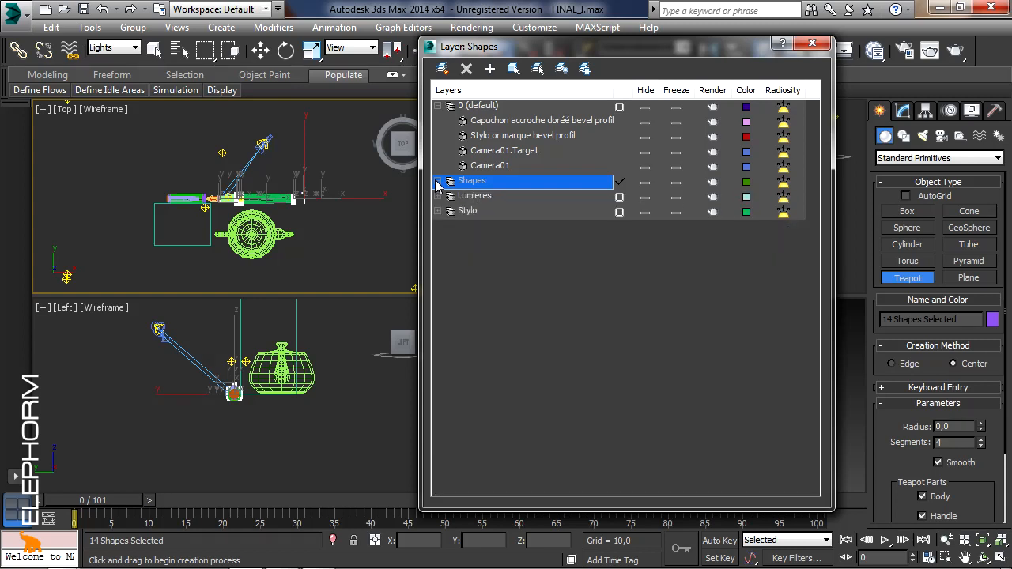
left_click(437, 105)
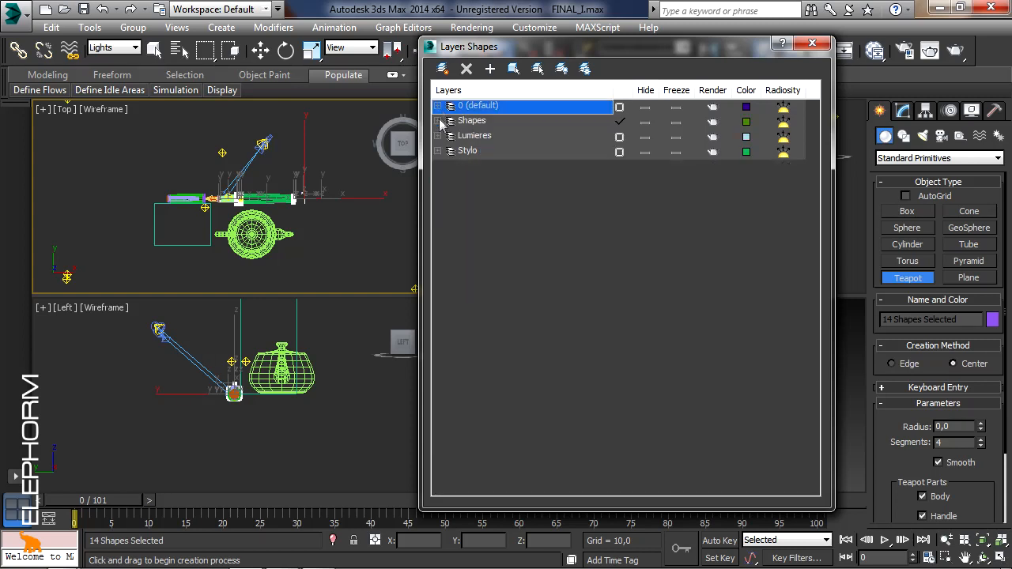
left_click(438, 121)
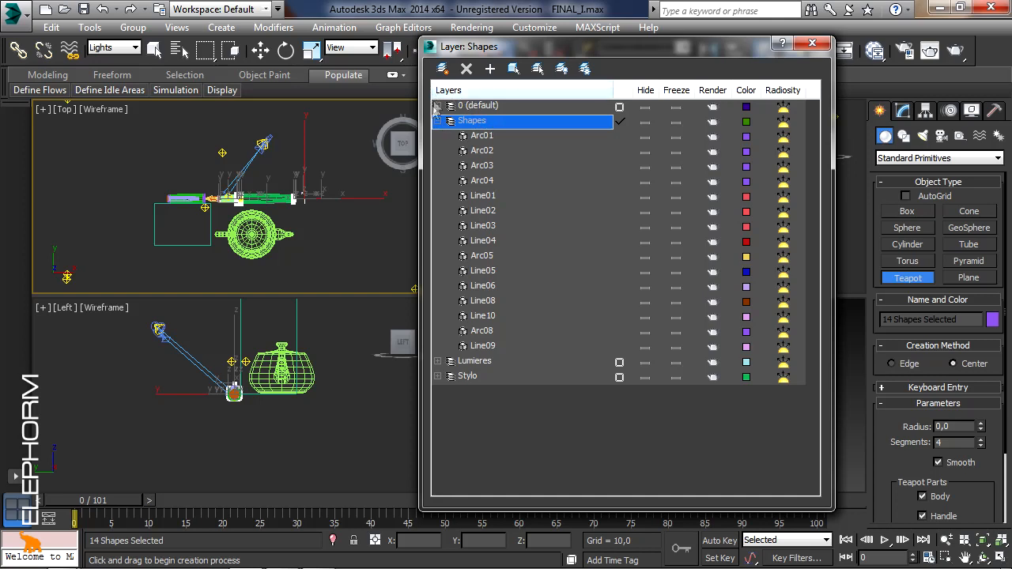
left_click(438, 121)
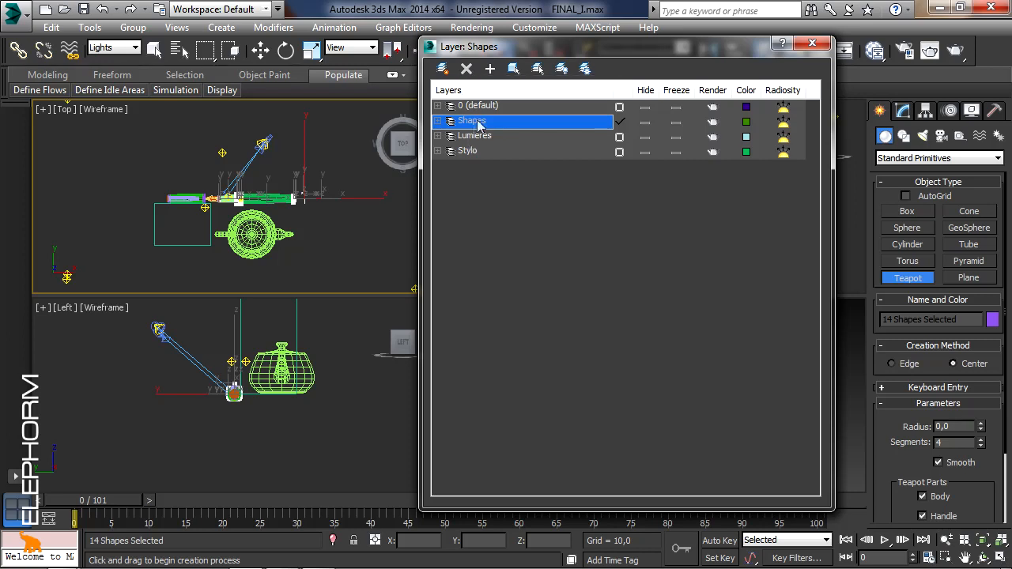
- Expand the Shapes layer and select all its objects from Arc01 to Line09 in the scene
left_click(439, 123)
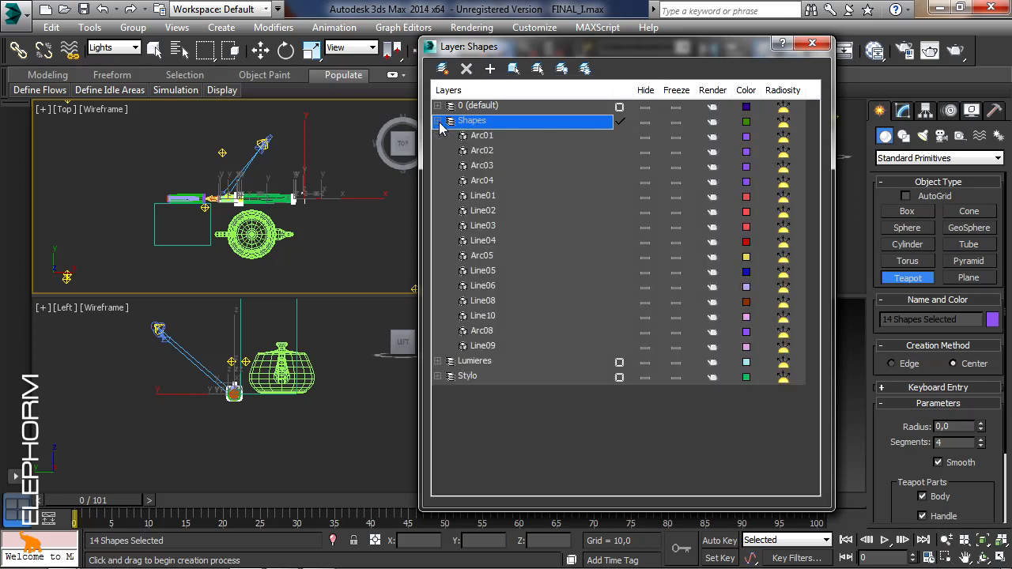
left_click(491, 136)
left_click(479, 348, "shift")
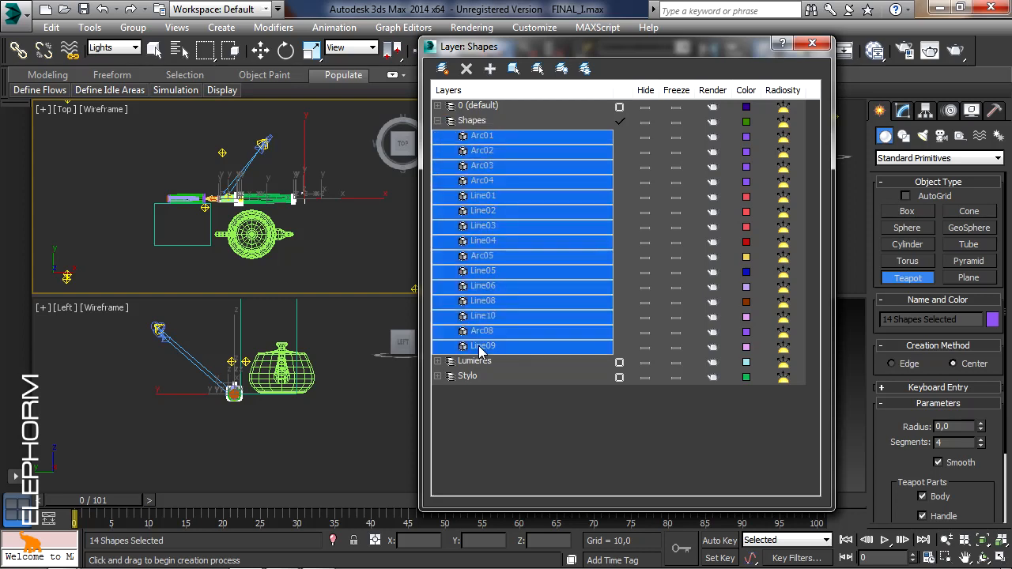
left_click(514, 69)
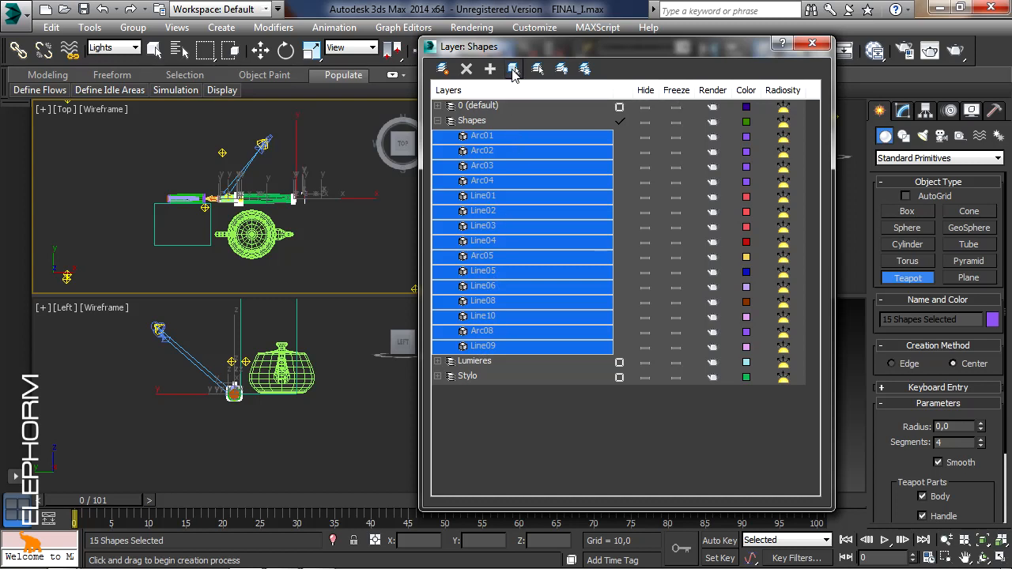
- Move the selected arcs and lines from the Shapes layer back to layer 0 (default)
left_click(470, 108)
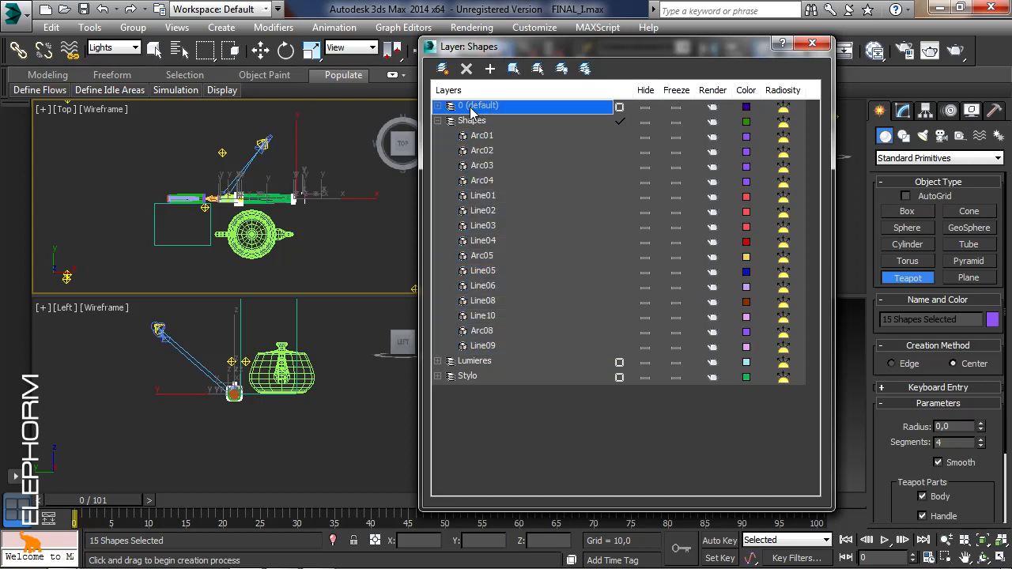
left_click(490, 69)
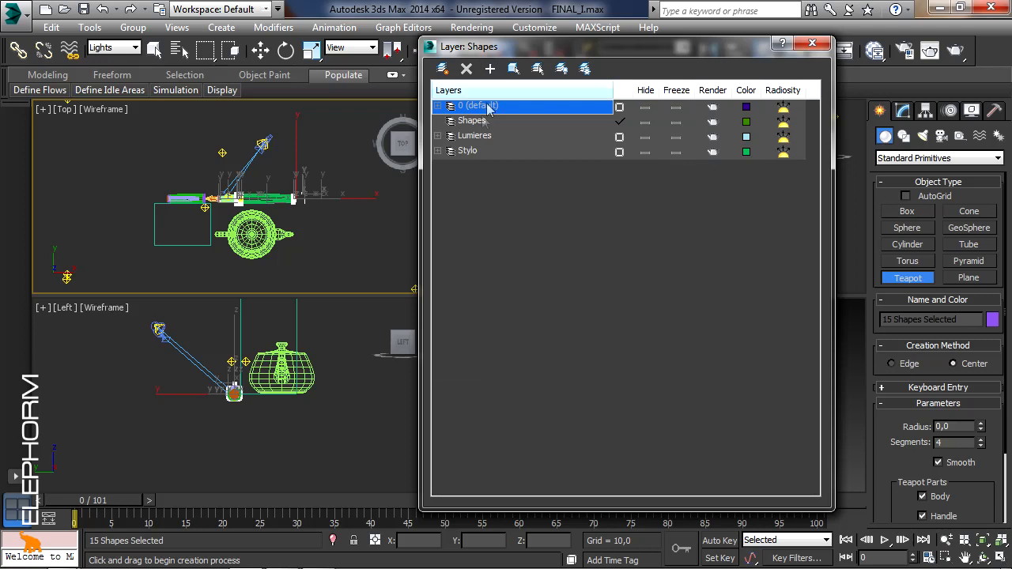
- Make layer 0 (default) the current layer and delete the emptied Shapes layer
left_click(476, 123)
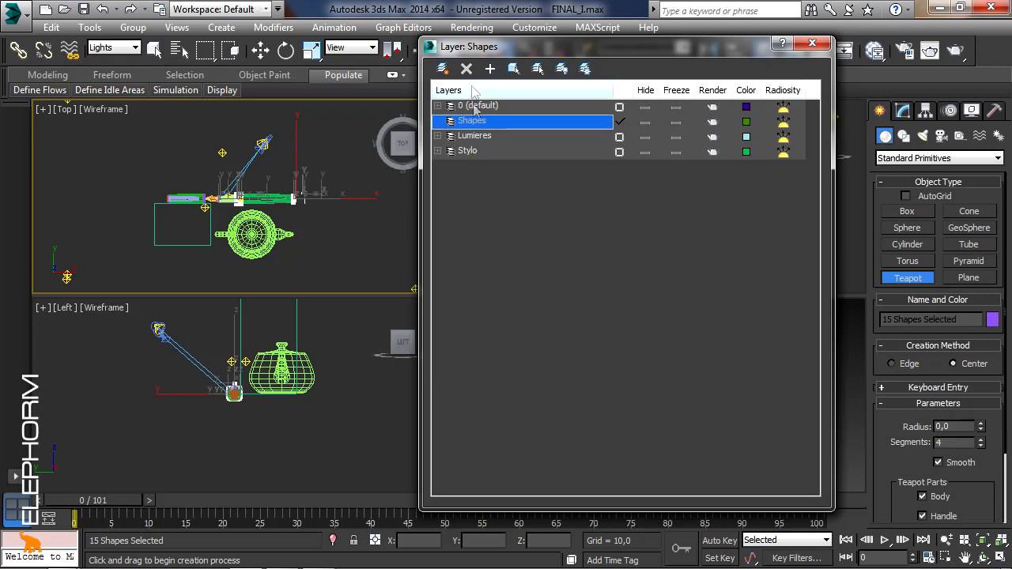
left_click(619, 108)
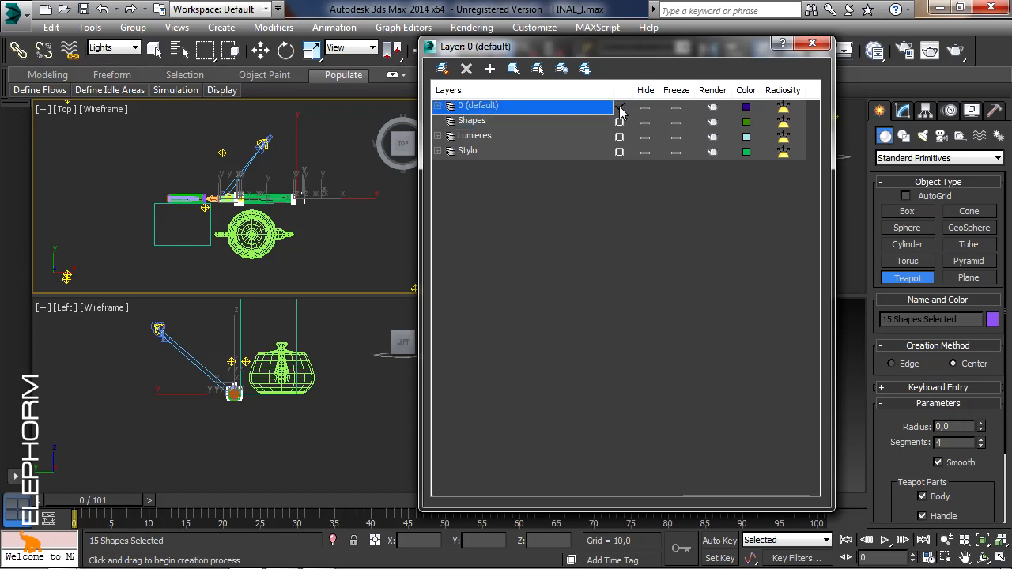
left_click(479, 126)
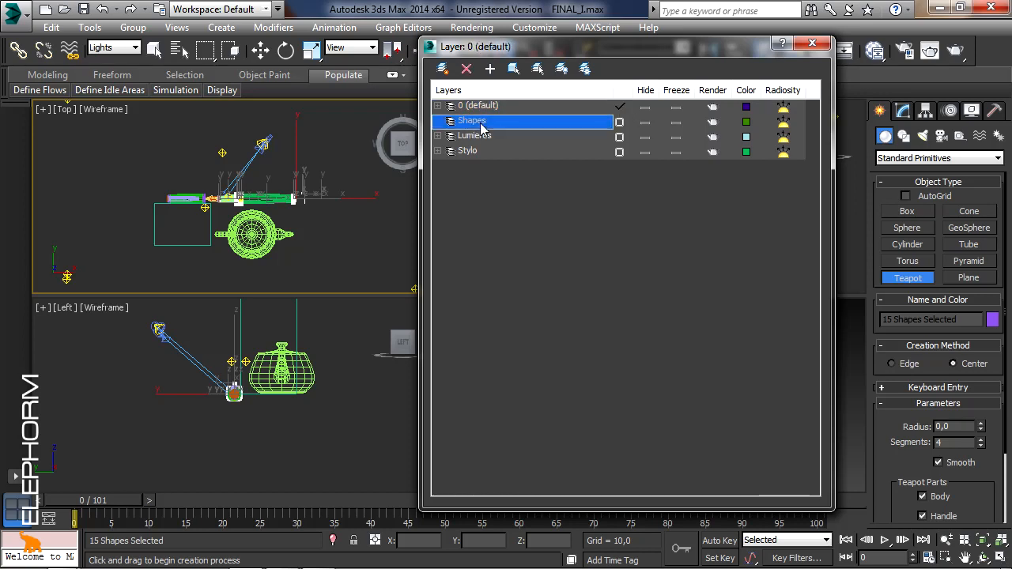
left_click(467, 69)
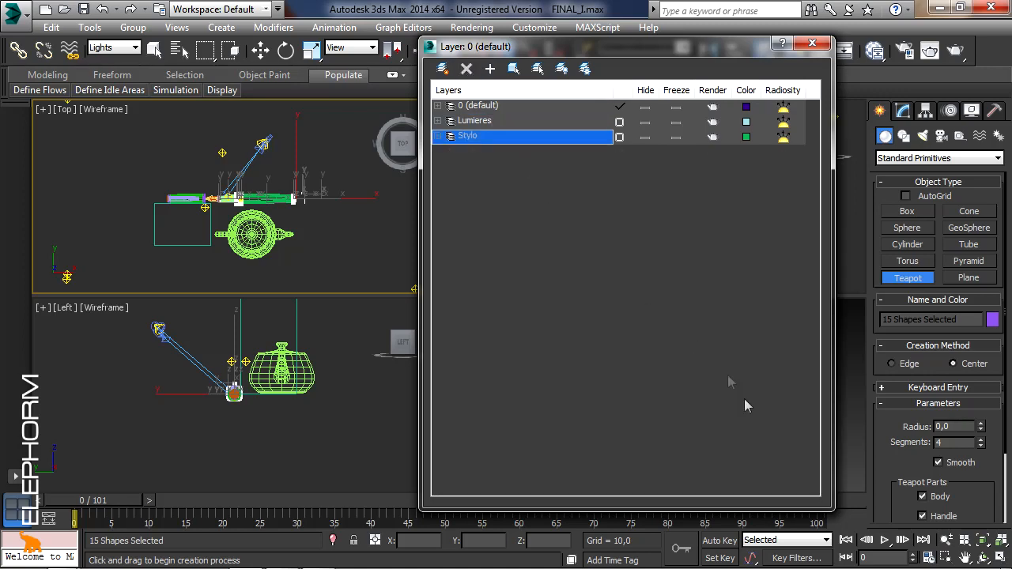